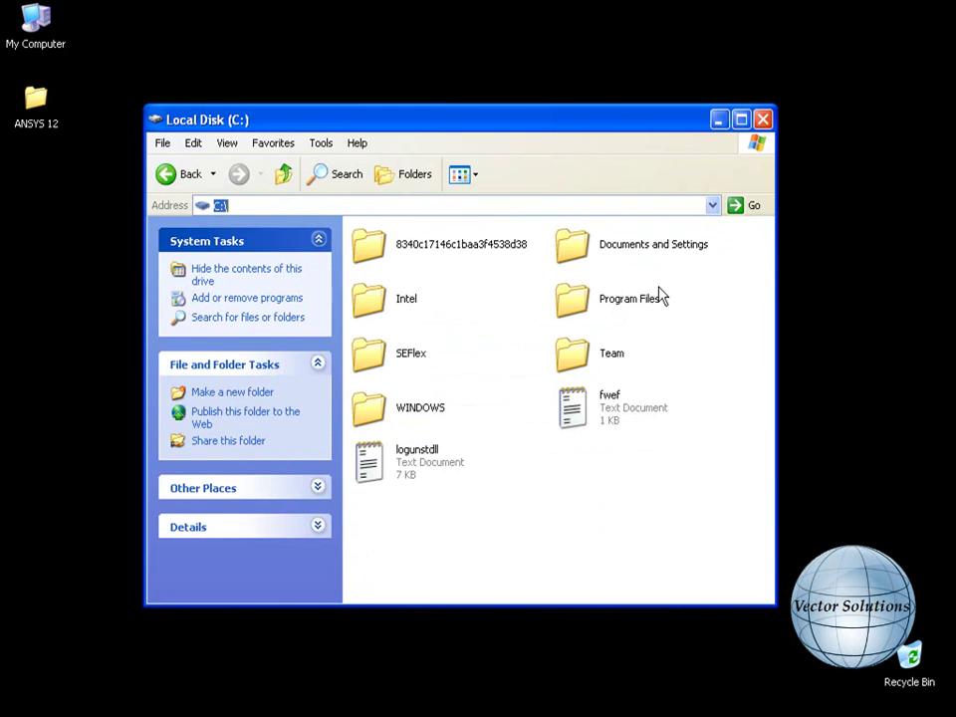
Step: Paste the copied MAGNiTUDE folder into C:\Program Files and open the pasted folder
{"action": "double_click", "coordinate": [638, 303]}
{"action": "right_click", "coordinate": [655, 316]}
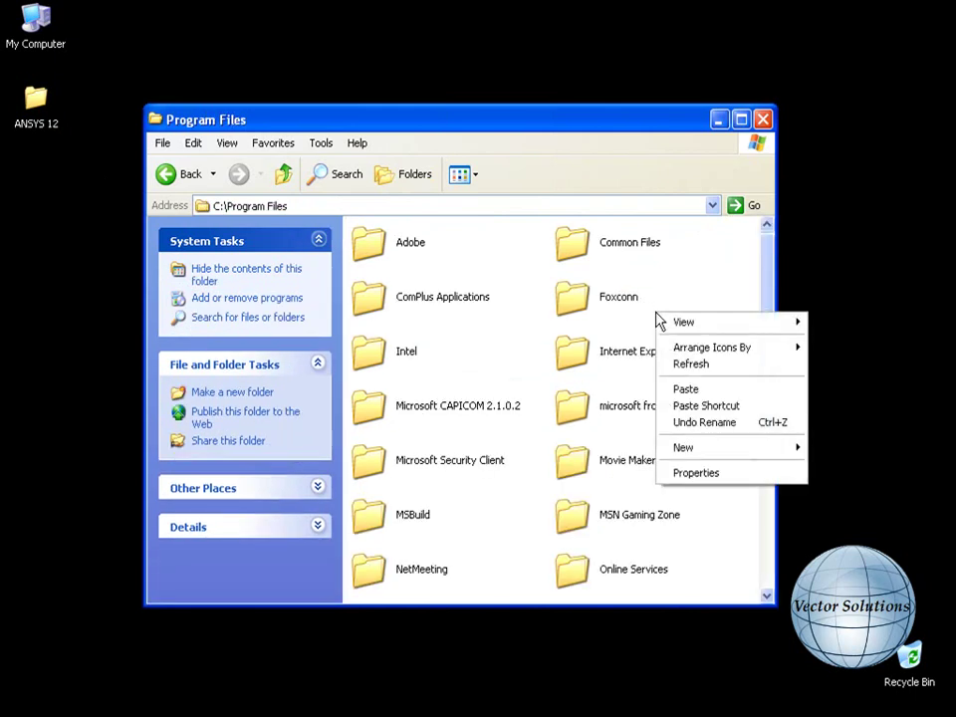
{"action": "left_click", "coordinate": [668, 389]}
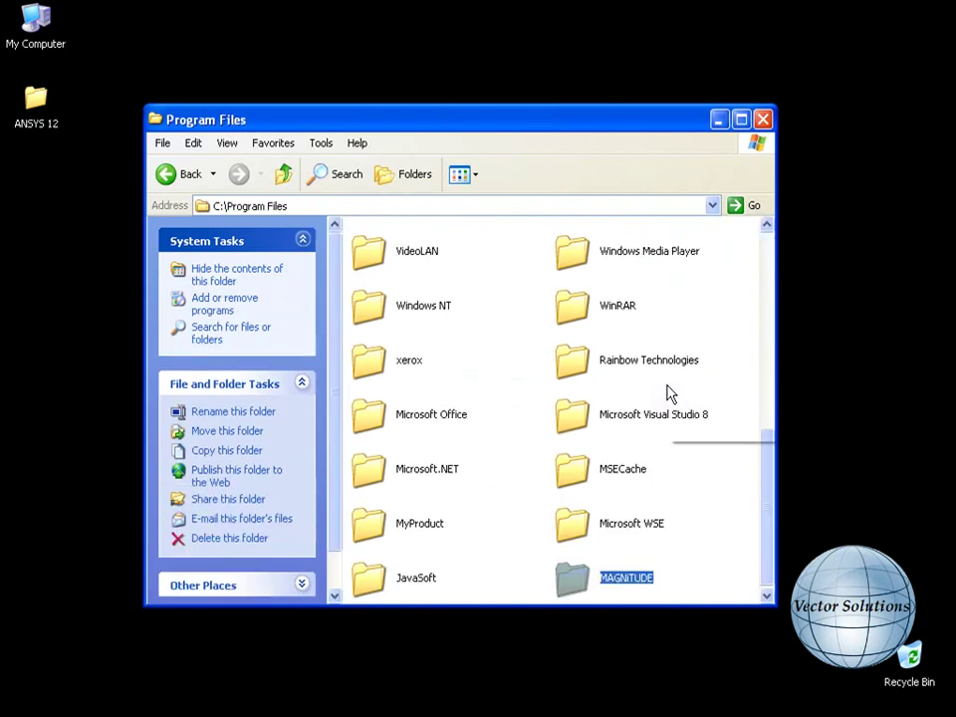
{"action": "double_click", "coordinate": [596, 578]}
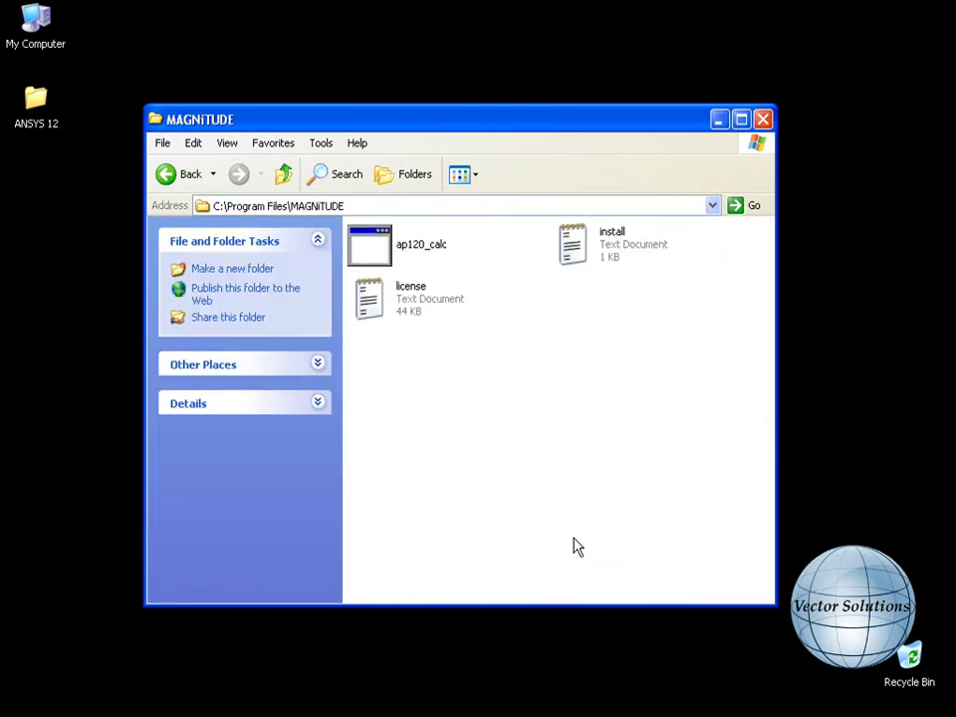
Step: Delete the license text file from the MAGNiTUDE folder, sending it to the Recycle Bin
{"action": "left_click", "coordinate": [433, 310]}
{"action": "right_click", "coordinate": [433, 311]}
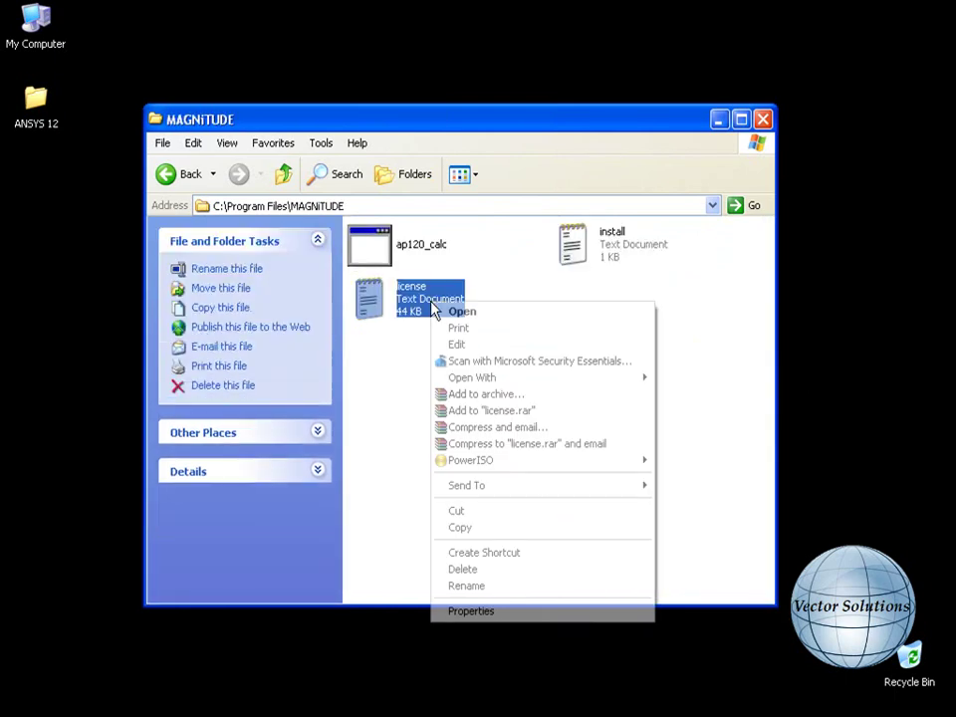
{"action": "left_click", "coordinate": [453, 569]}
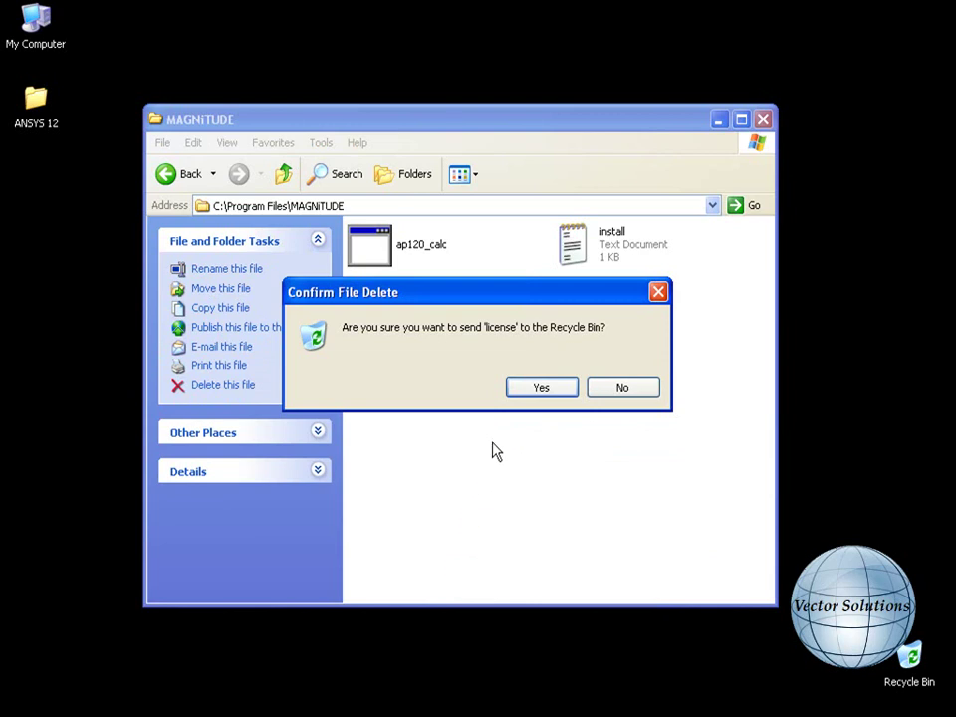
{"action": "left_click", "coordinate": [538, 388]}
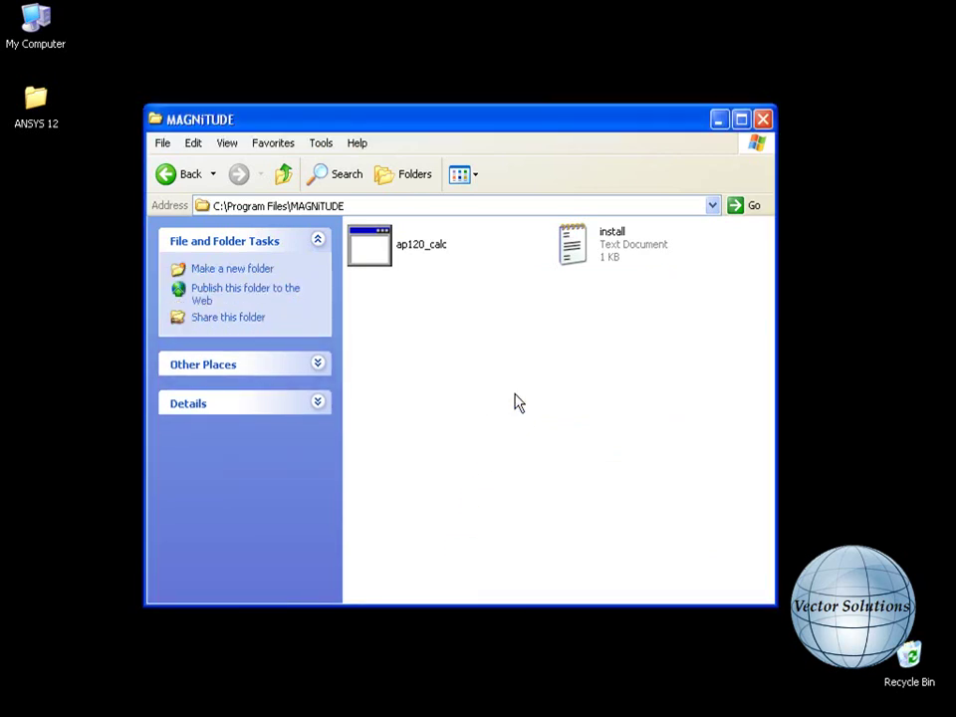
Step: Run ap120_calc and answer Y to generate a license file for the current host
{"action": "double_click", "coordinate": [391, 263]}
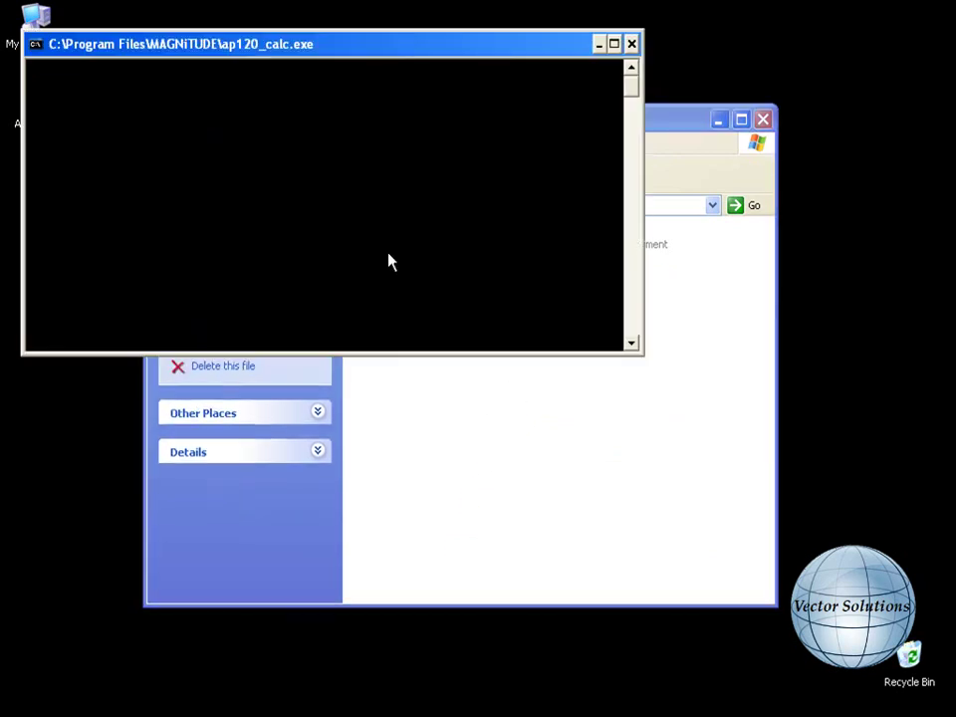
{"action": "type", "text": "Y"}
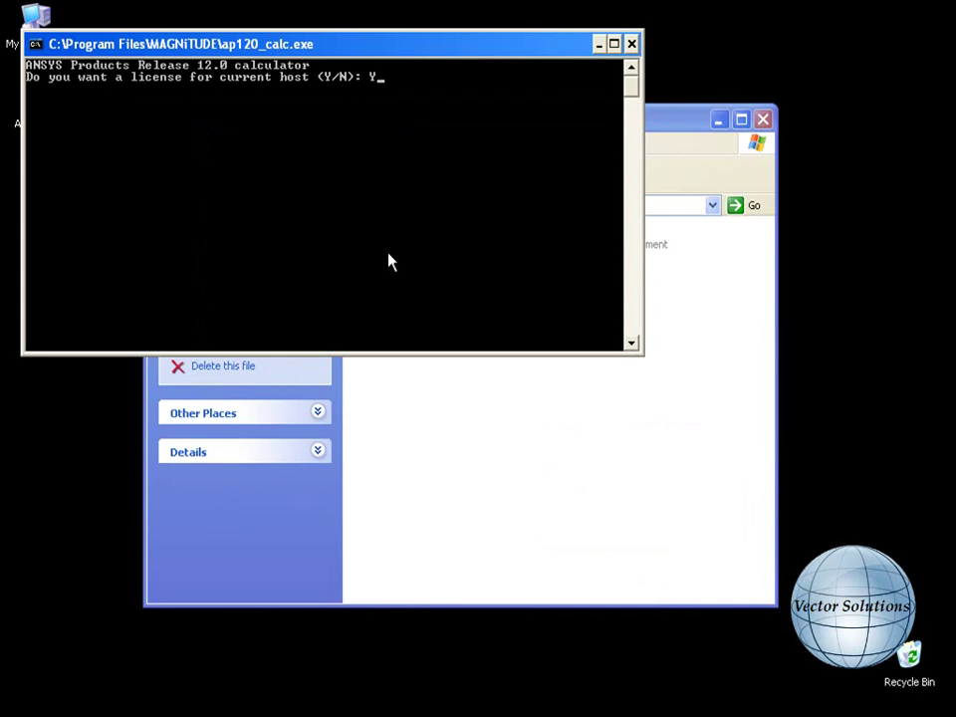
{"action": "key", "text": "Return"}
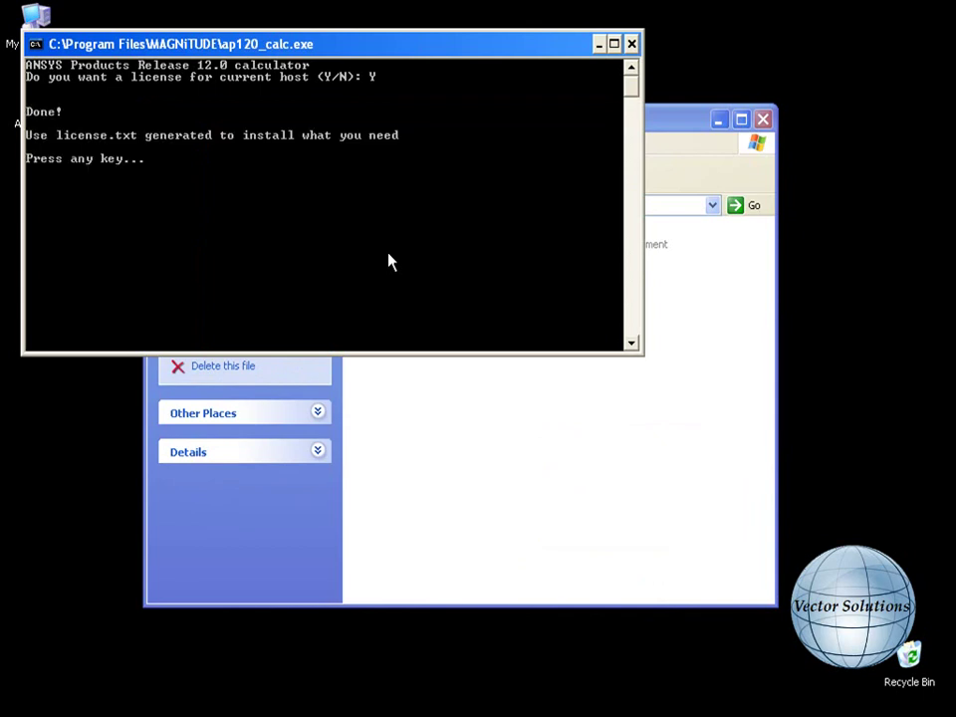
{"action": "key", "text": "Return"}
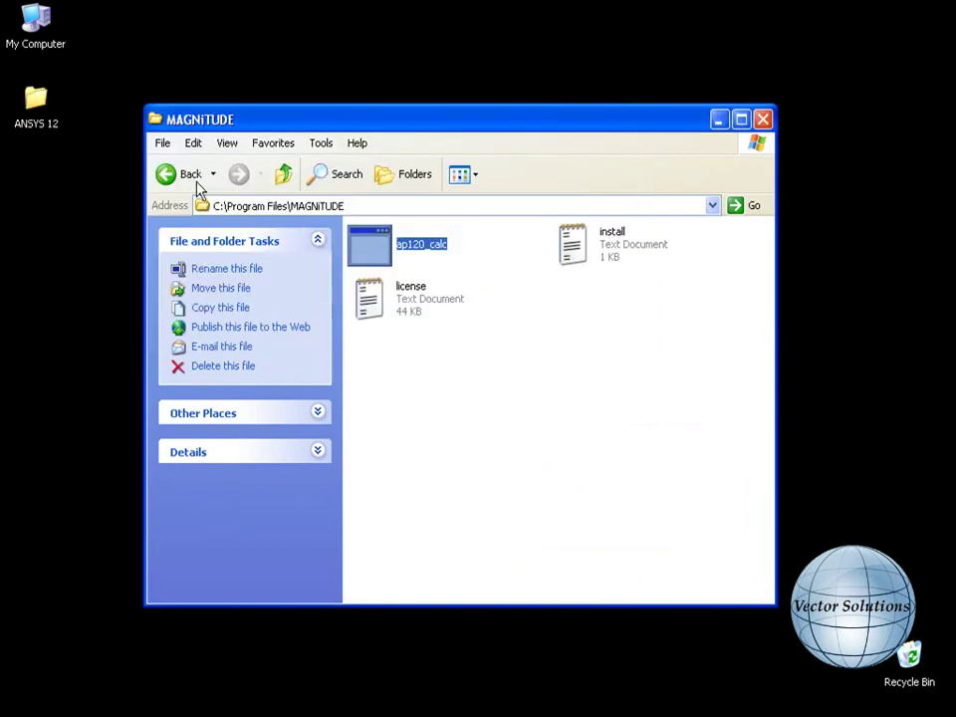
Step: Return to the ANSYS 12 folder on the desktop and launch its setup program
{"action": "left_click", "coordinate": [189, 179]}
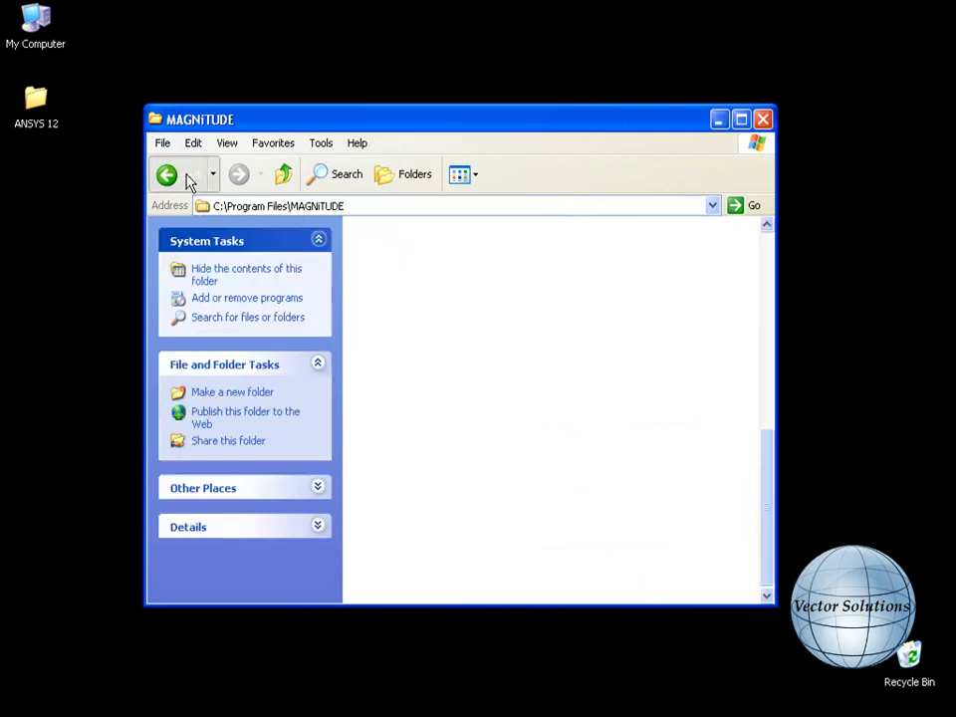
{"action": "left_click", "coordinate": [190, 179]}
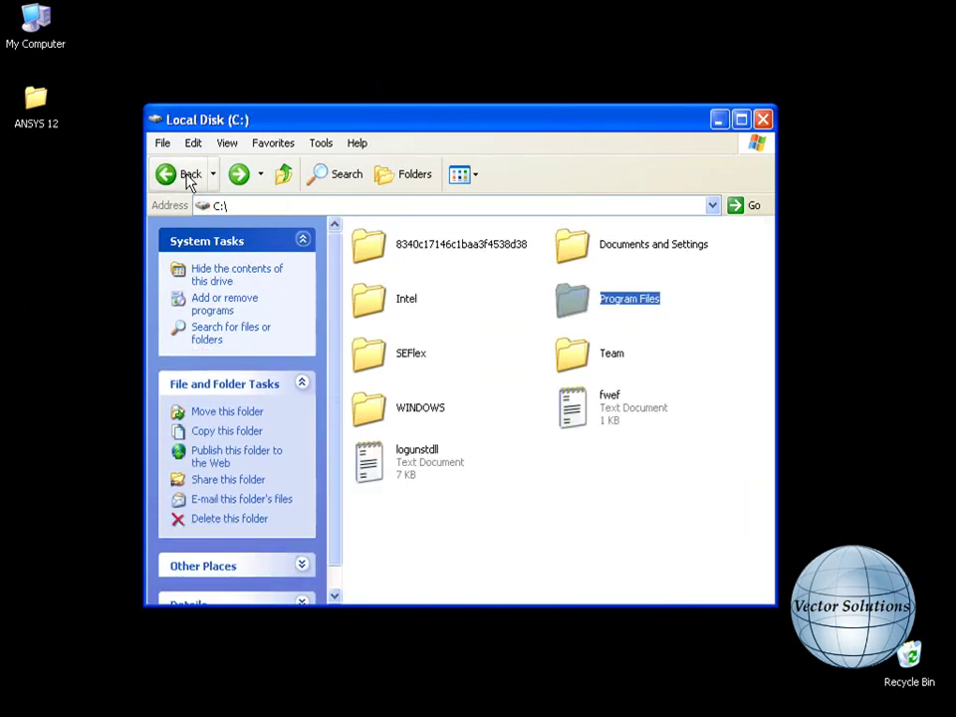
{"action": "left_click", "coordinate": [189, 179]}
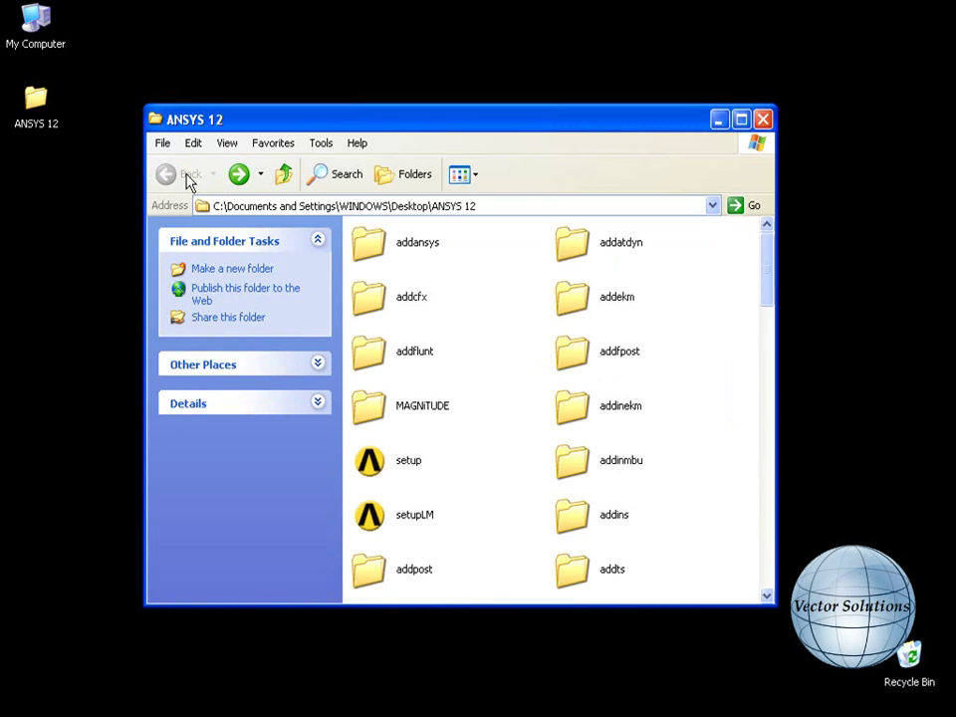
{"action": "left_click", "coordinate": [409, 464]}
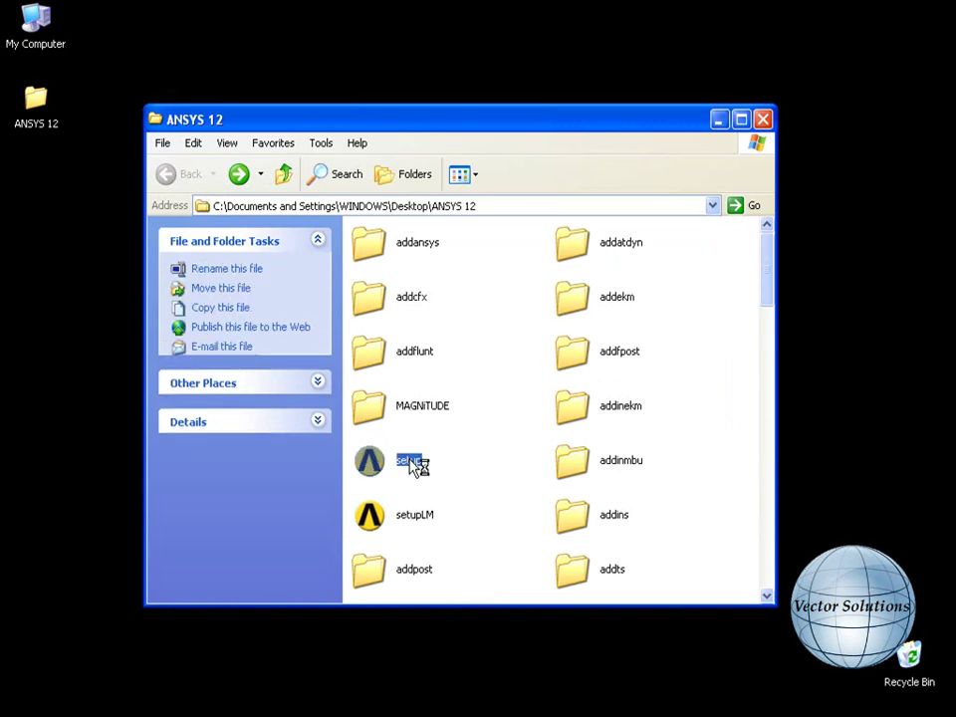
{"action": "double_click", "coordinate": [409, 460]}
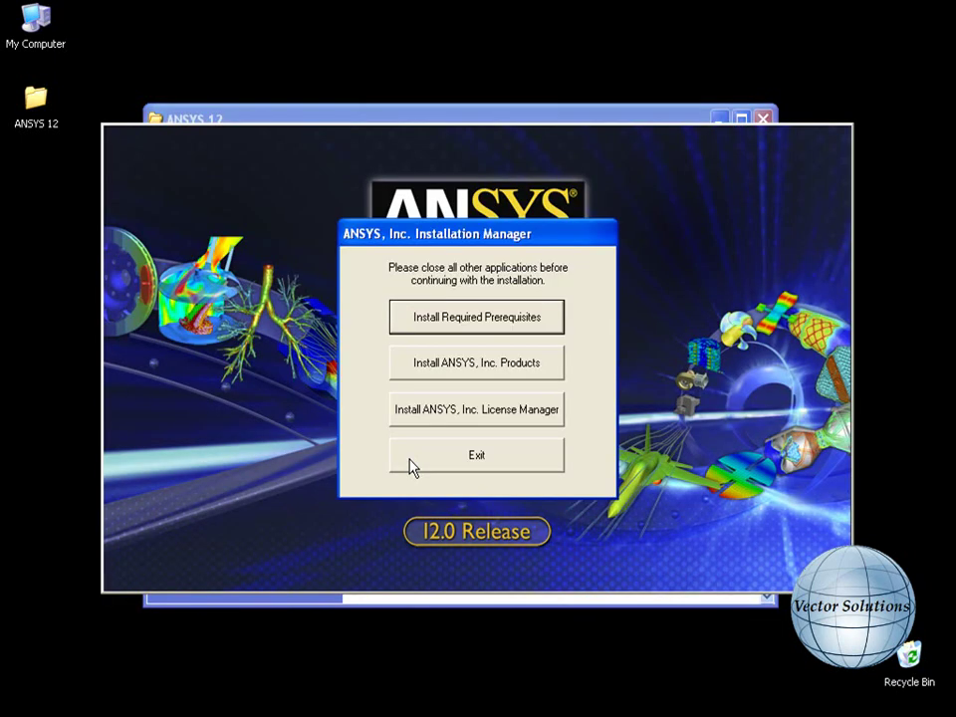
Step: Run the required prerequisites installation, accepting the .NET Framework 2.0 SP1 license terms, and exit the framework setup
{"action": "left_click", "coordinate": [471, 333]}
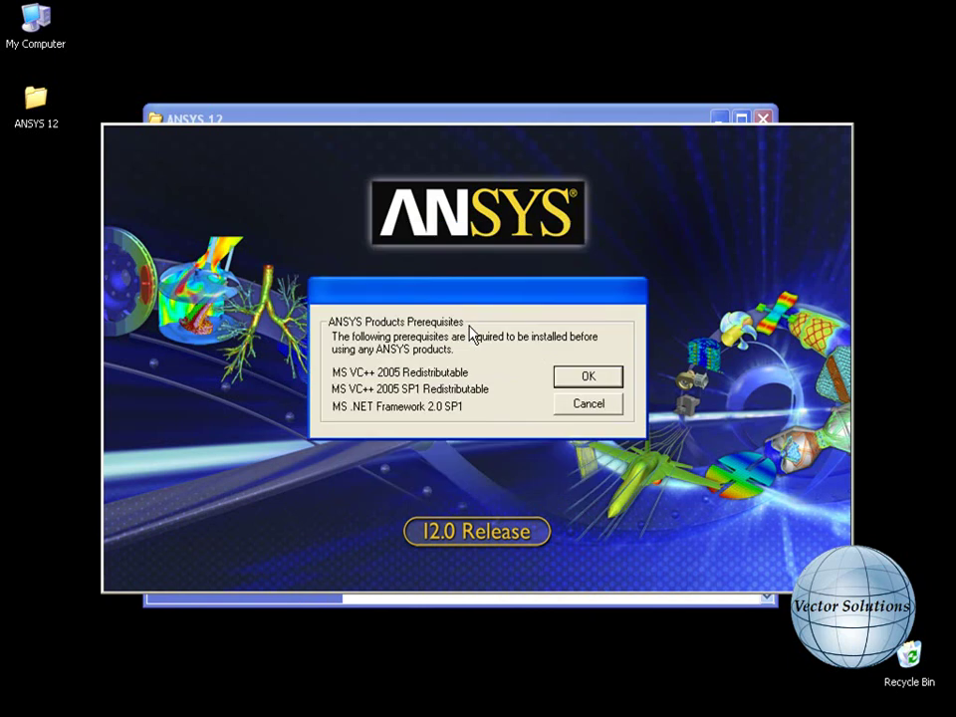
{"action": "left_click", "coordinate": [564, 376]}
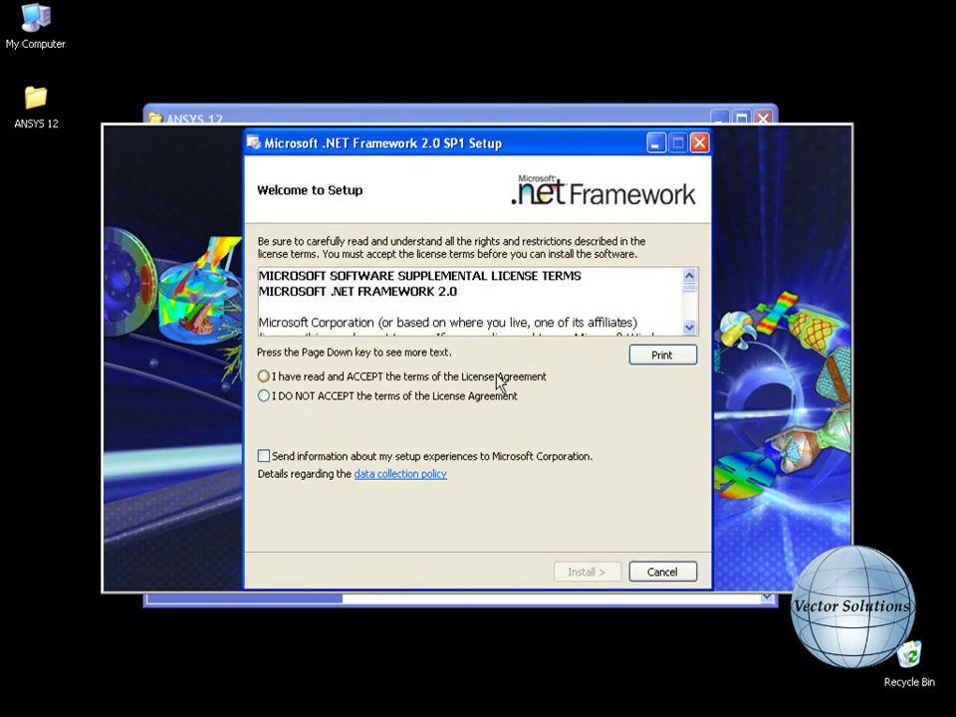
{"action": "left_click", "coordinate": [264, 377]}
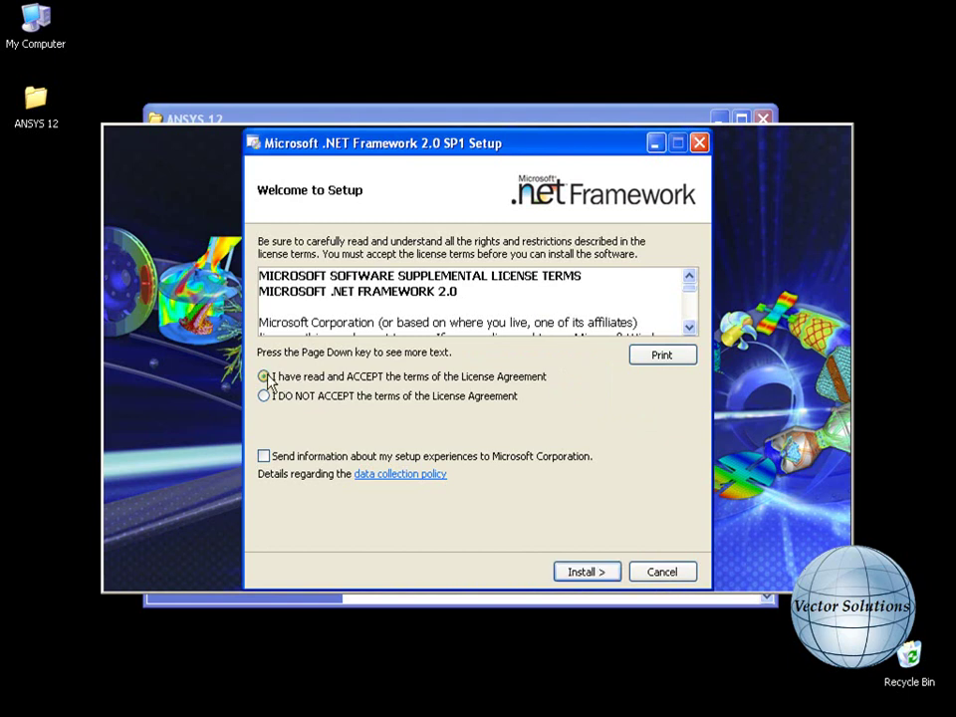
{"action": "left_click", "coordinate": [586, 573]}
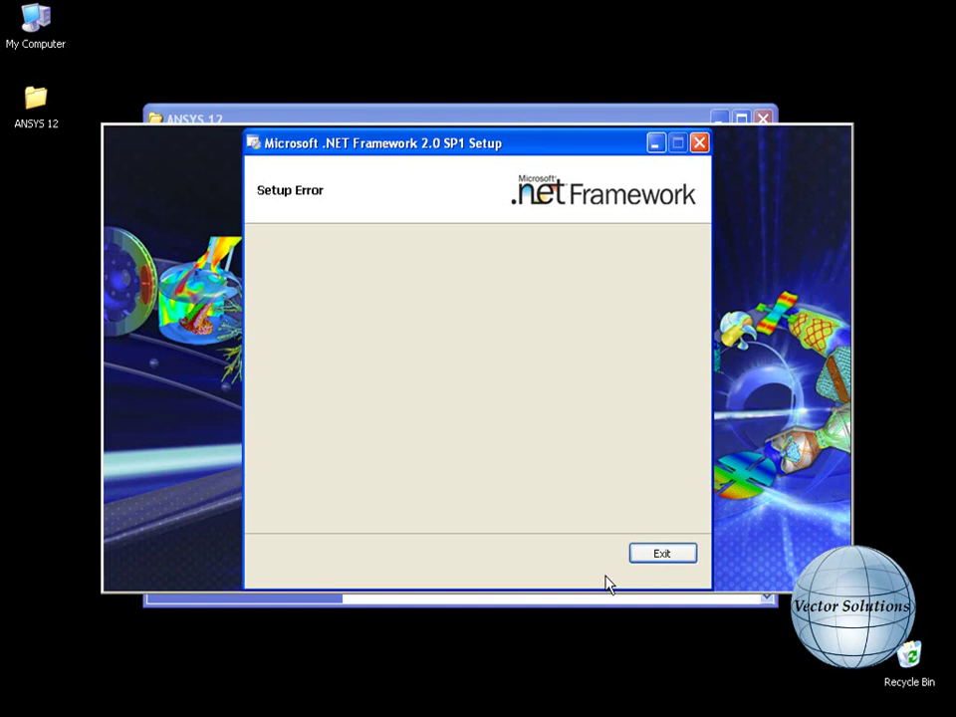
{"action": "left_click", "coordinate": [641, 555]}
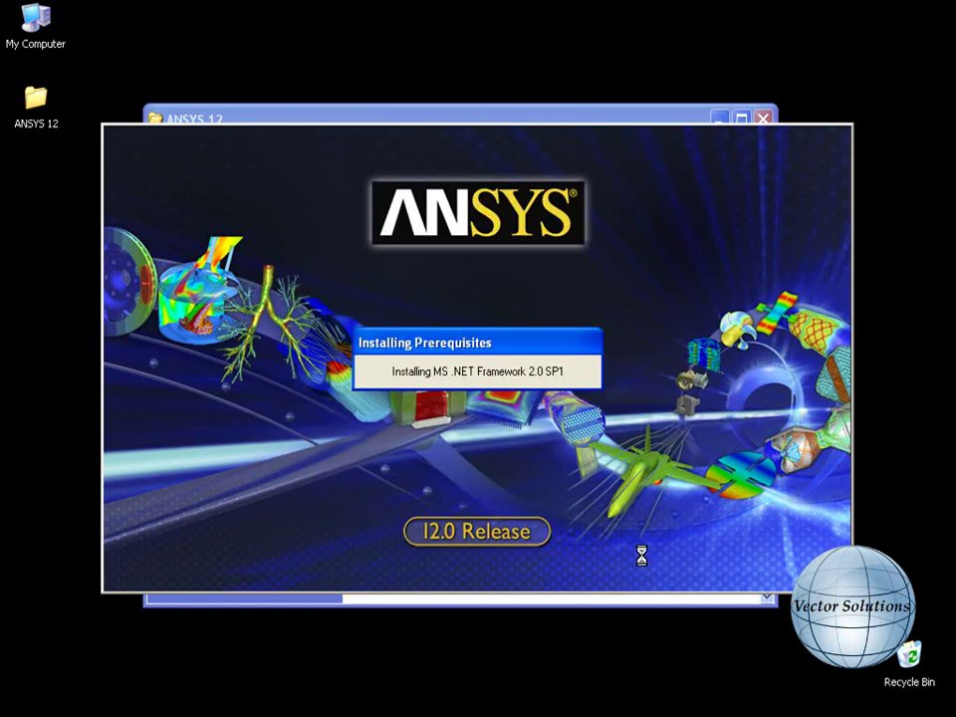
Step: Start the ANSYS products installation, agree to the license agreement, and continue to the Pro/ENGINEER information page
{"action": "left_click", "coordinate": [478, 362]}
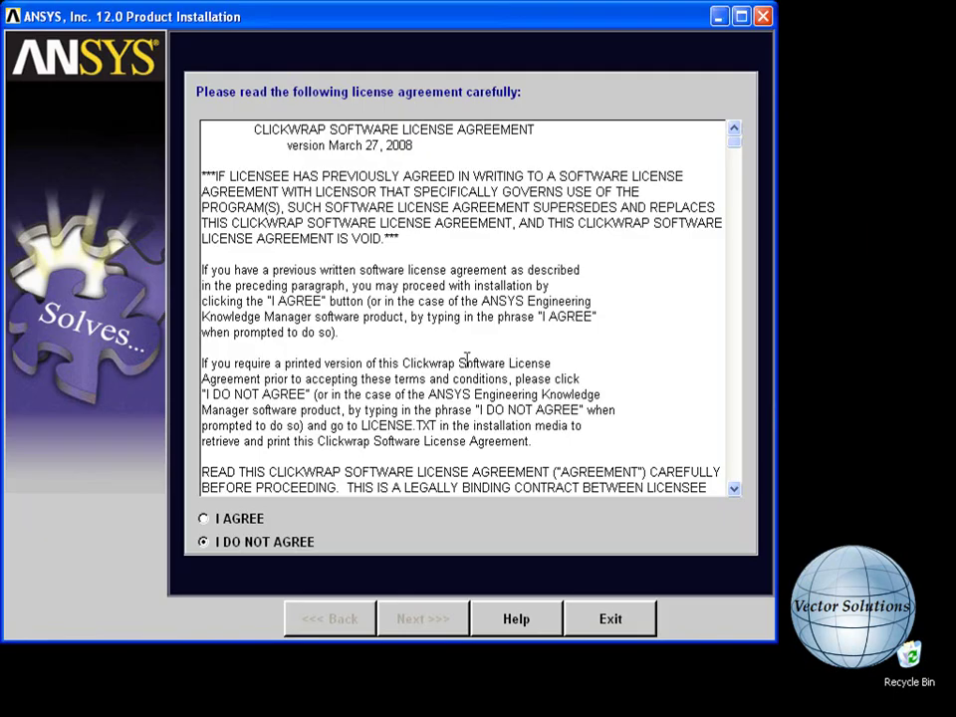
{"action": "left_click", "coordinate": [205, 519]}
{"action": "left_click", "coordinate": [453, 622]}
{"action": "left_click", "coordinate": [453, 622]}
{"action": "left_click", "coordinate": [452, 622]}
{"action": "left_click", "coordinate": [453, 622]}
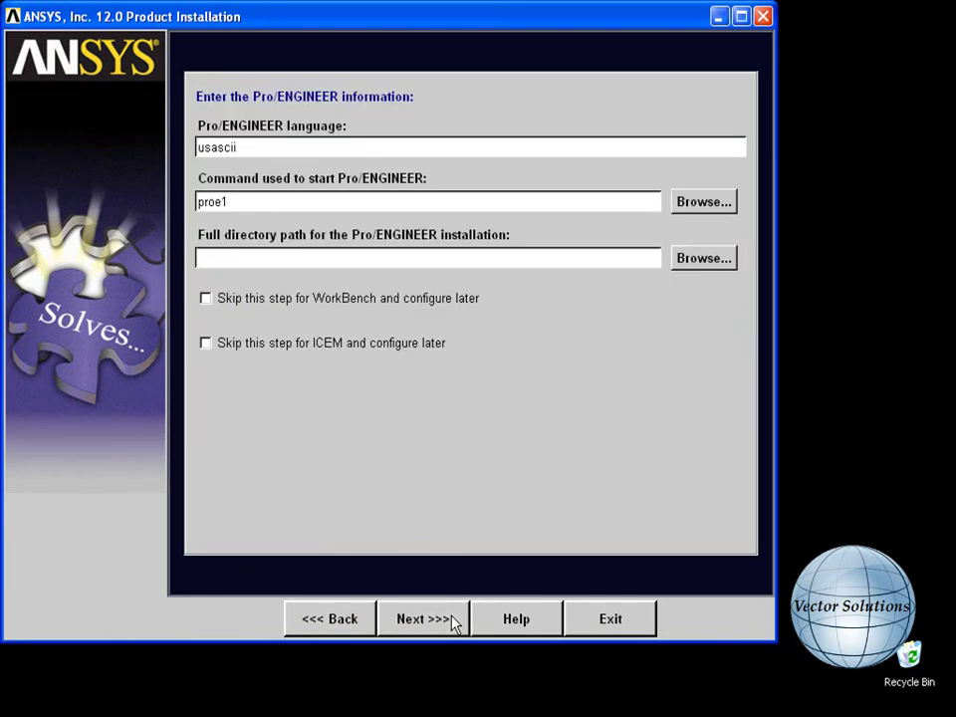
Step: Skip the Pro/ENGINEER configuration for both WorkBench and ICEM and continue to the Unigraphics NX page
{"action": "left_click", "coordinate": [234, 349]}
{"action": "left_click", "coordinate": [212, 302]}
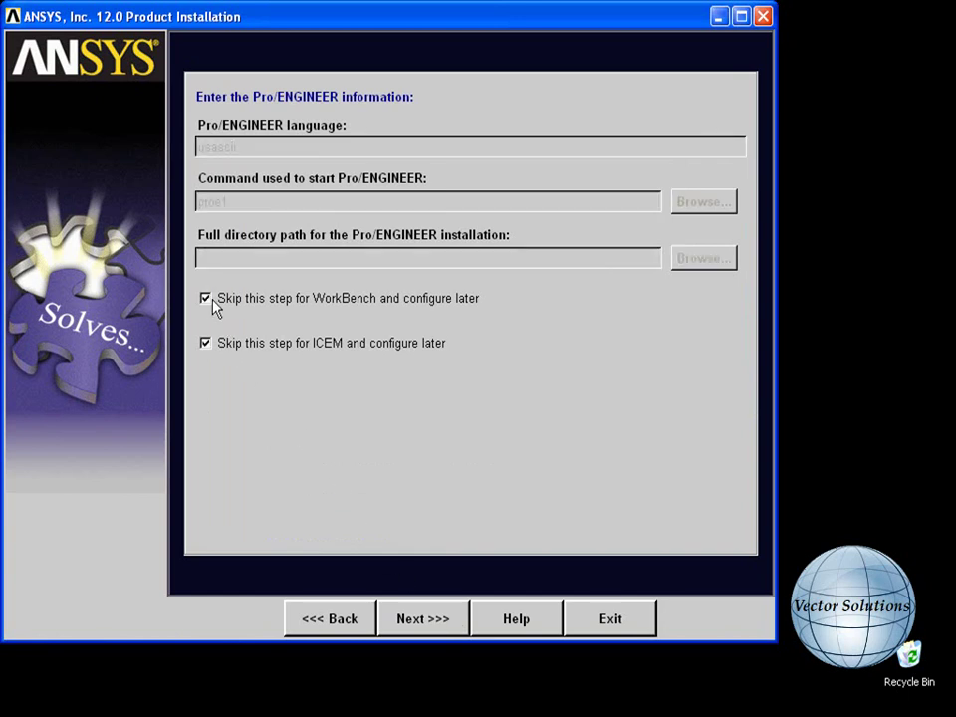
{"action": "left_click", "coordinate": [439, 618]}
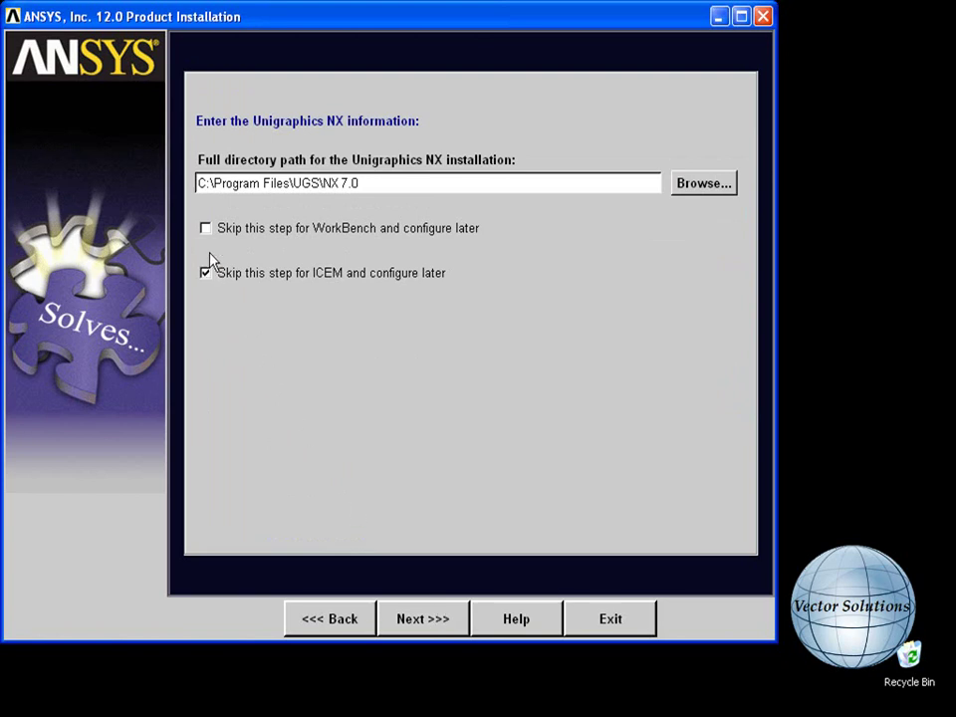
Step: Skip the Unigraphics NX configuration for WorkBench and ICEM, and install the selected products into C:\Program Files\ANSYS Inc
{"action": "left_click", "coordinate": [206, 229]}
{"action": "left_click", "coordinate": [441, 621]}
{"action": "left_click", "coordinate": [443, 624]}
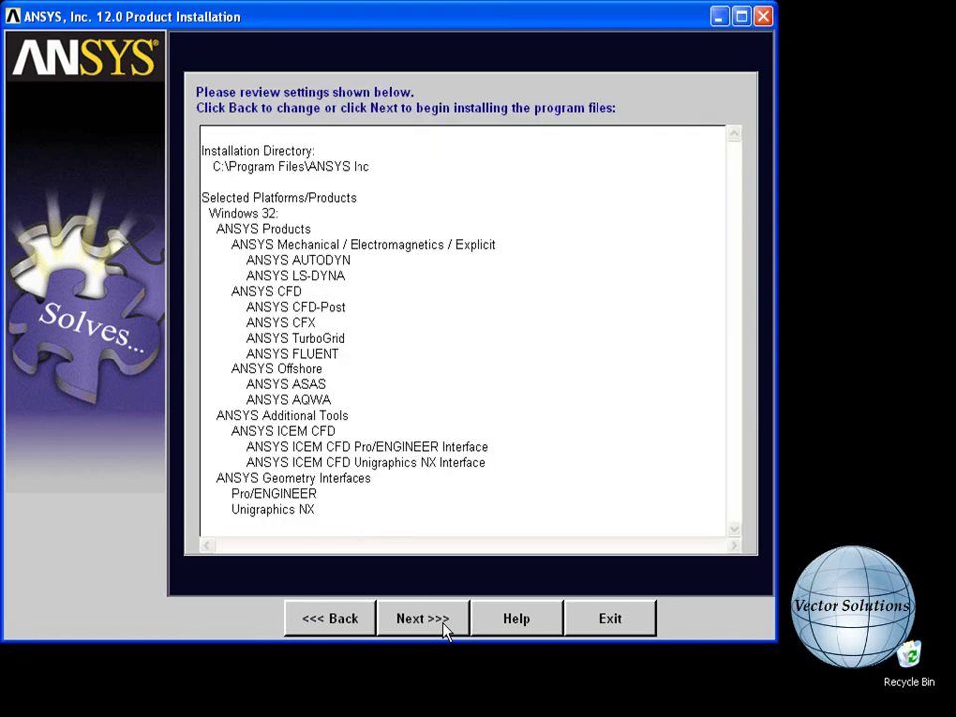
{"action": "left_click", "coordinate": [443, 624]}
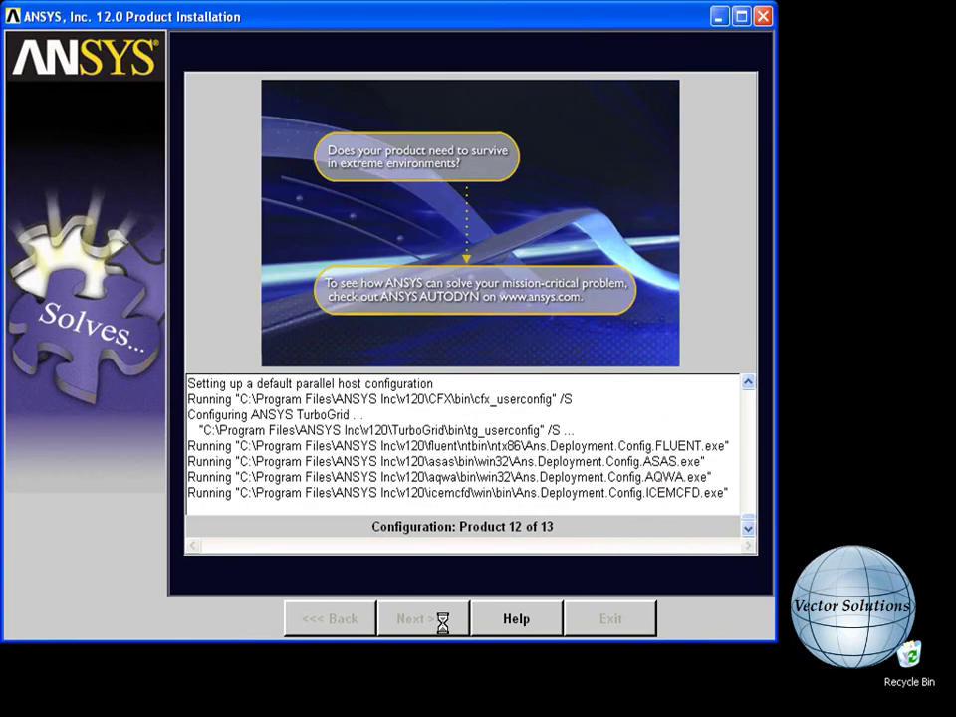
{"action": "left_click", "coordinate": [443, 622]}
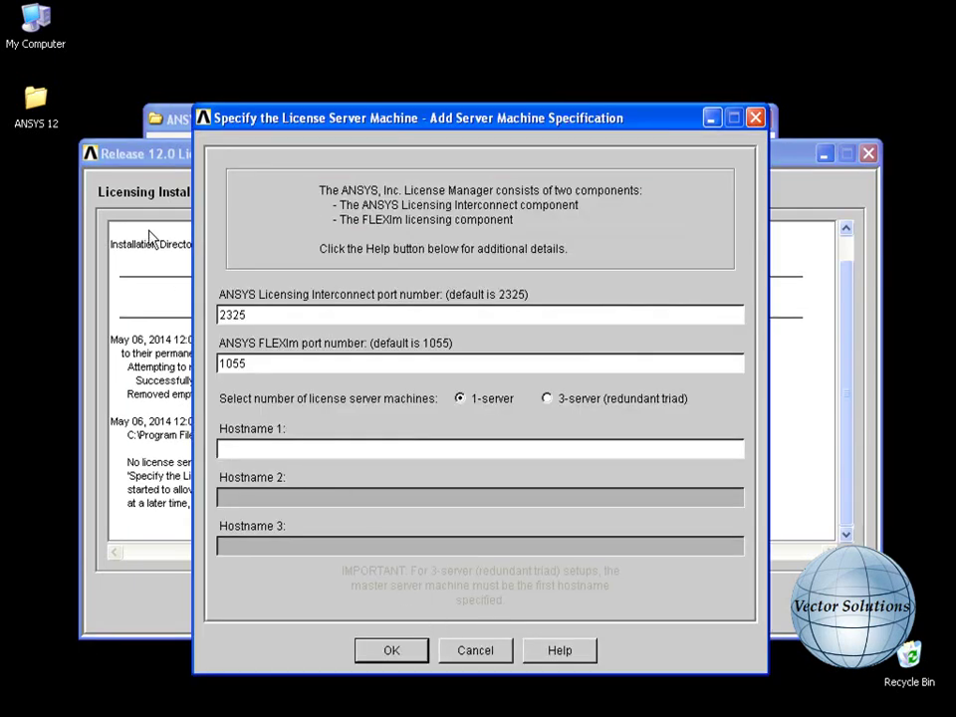
Step: Copy the full computer name windows-6ea53e6 from the system properties and paste it as Hostname 1 of the license server
{"action": "right_click", "coordinate": [35, 30]}
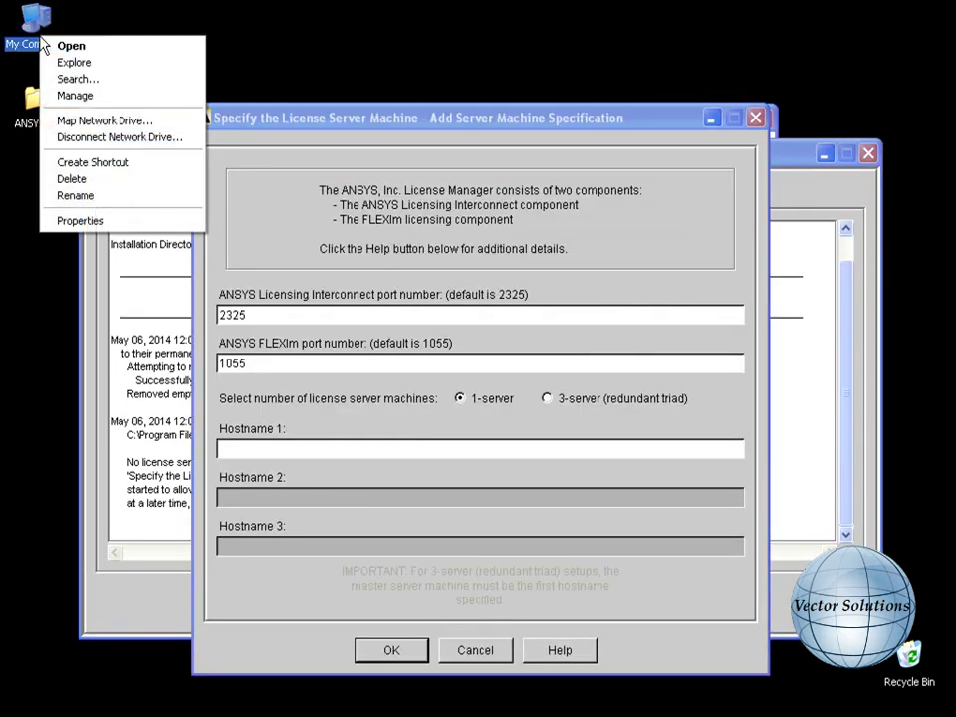
{"action": "left_click", "coordinate": [49, 221]}
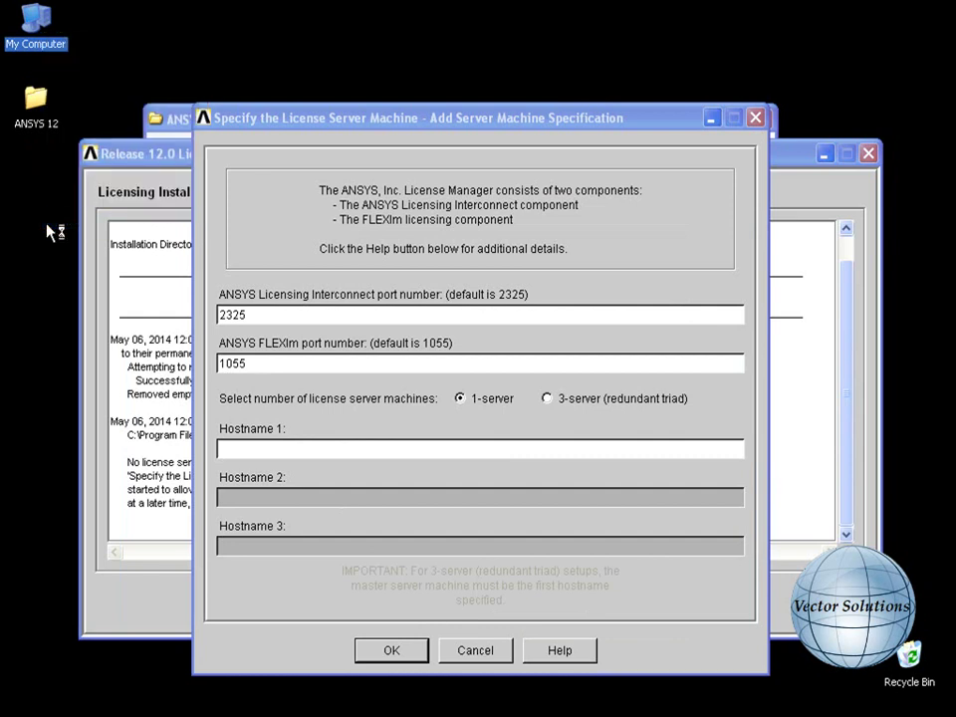
{"action": "left_click", "coordinate": [189, 95]}
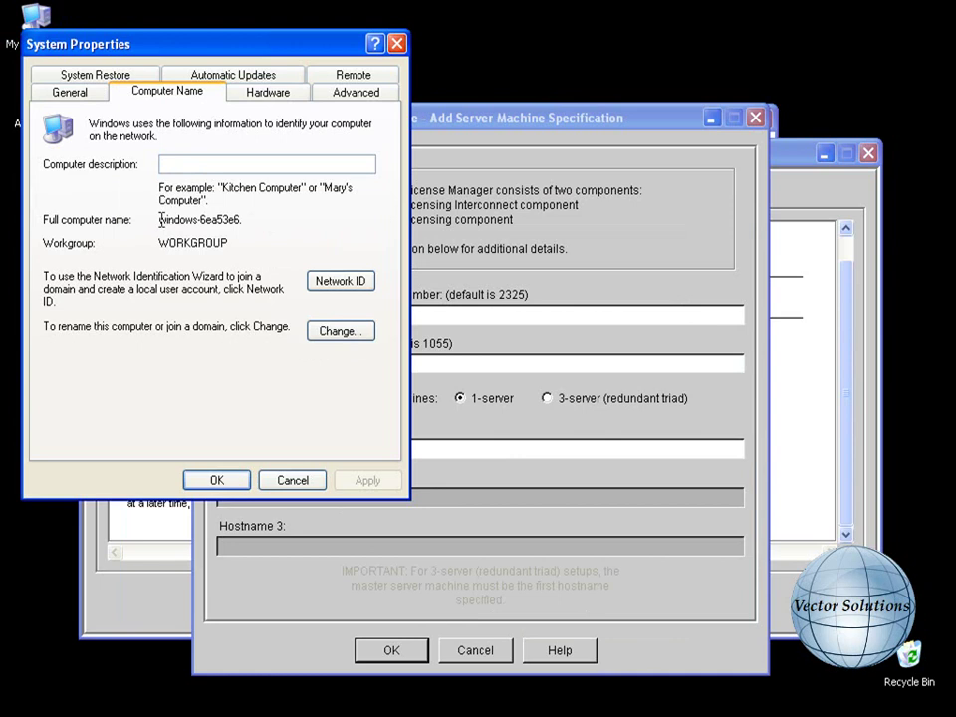
{"action": "left_click_drag", "start_coordinate": [161, 219], "coordinate": [239, 219]}
{"action": "right_click", "coordinate": [240, 219]}
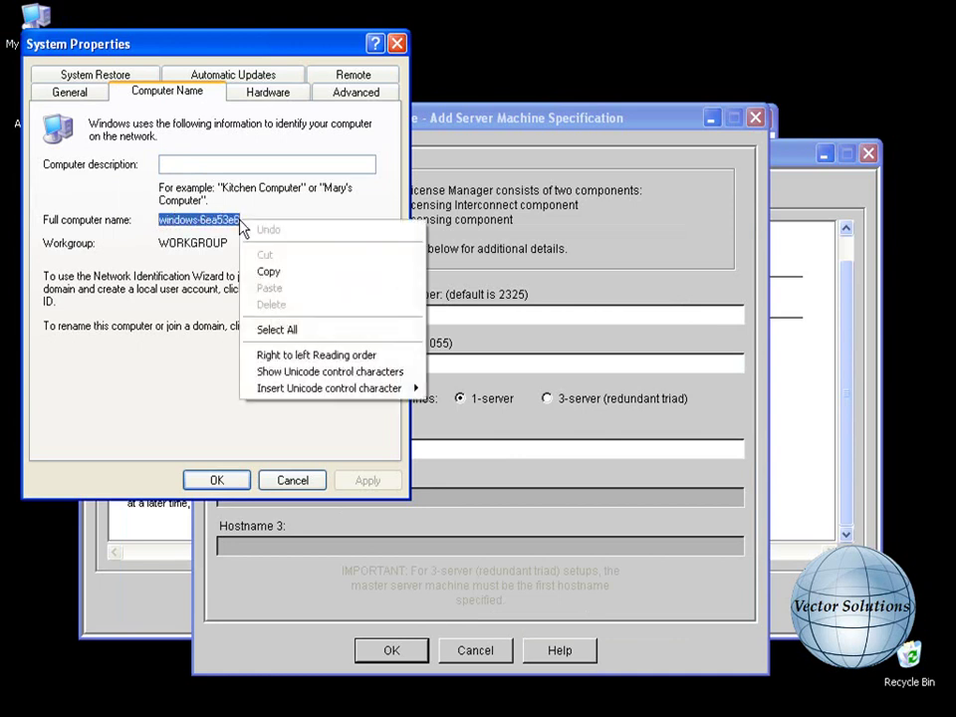
{"action": "left_click", "coordinate": [256, 271]}
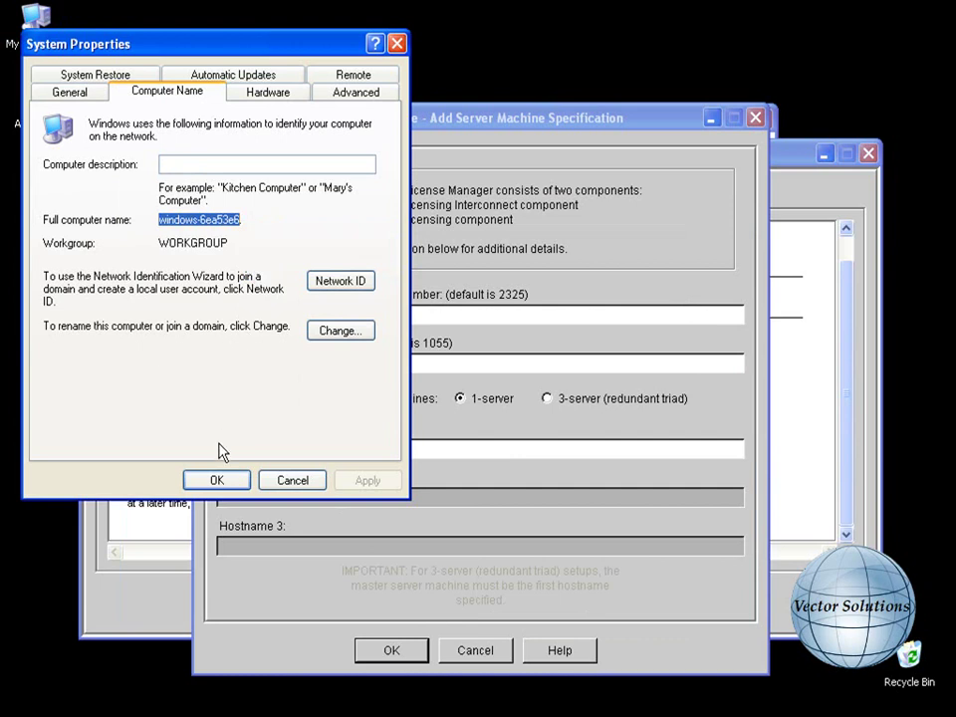
{"action": "left_click", "coordinate": [215, 482]}
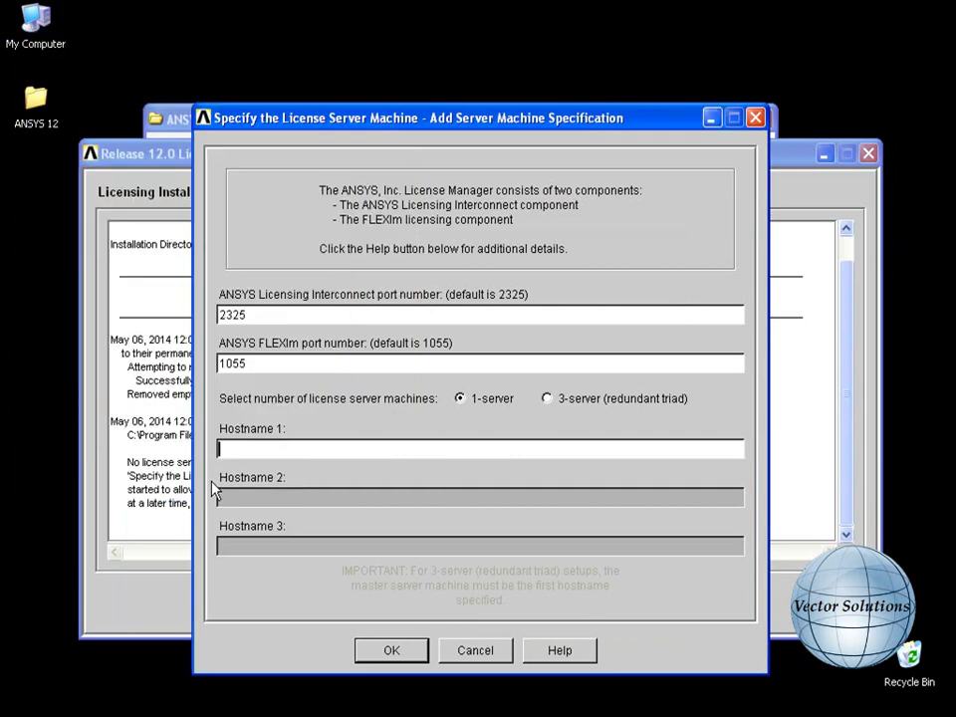
{"action": "right_click", "coordinate": [221, 450]}
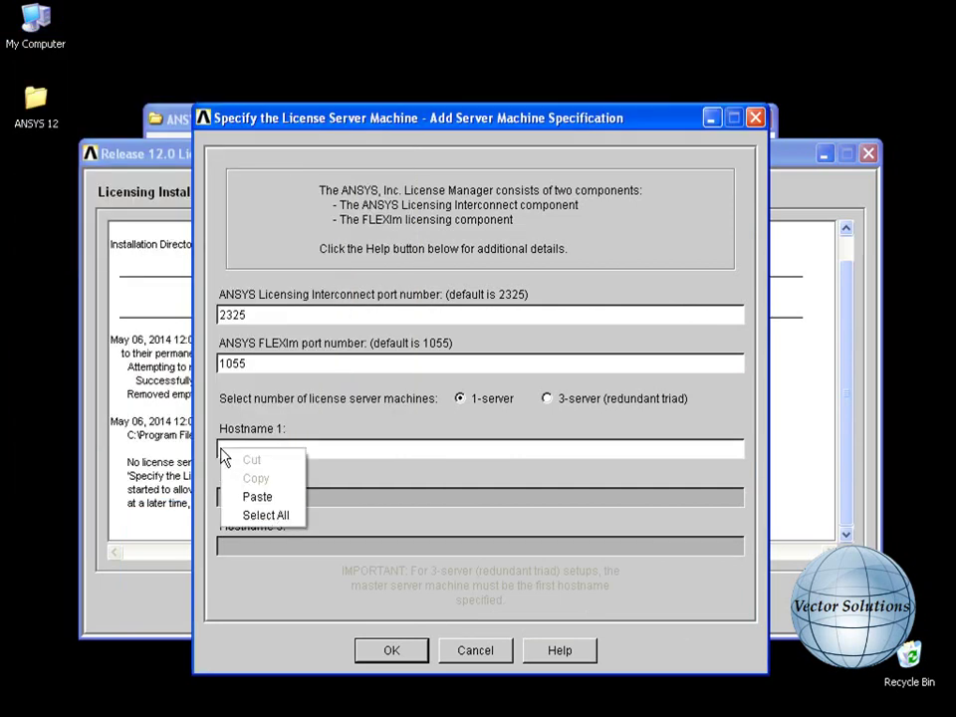
{"action": "left_click", "coordinate": [246, 495]}
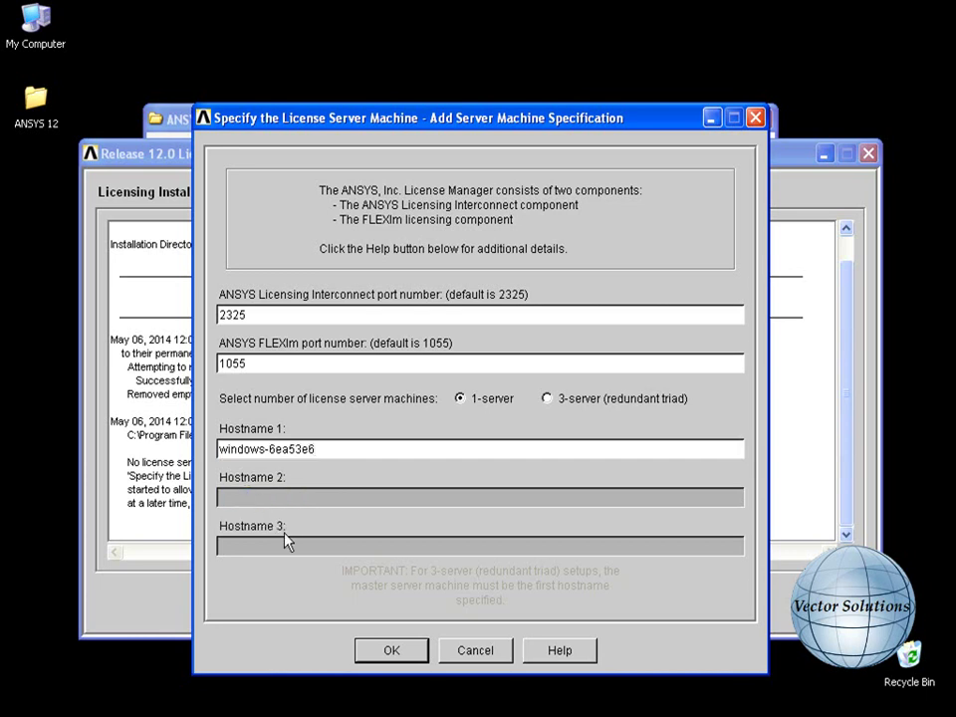
Step: Confirm the license server specification, finish the ANSYS products installation, and close the ANSYS 12 folder window
{"action": "left_click", "coordinate": [393, 653]}
{"action": "left_click", "coordinate": [393, 653]}
{"action": "left_click", "coordinate": [491, 606]}
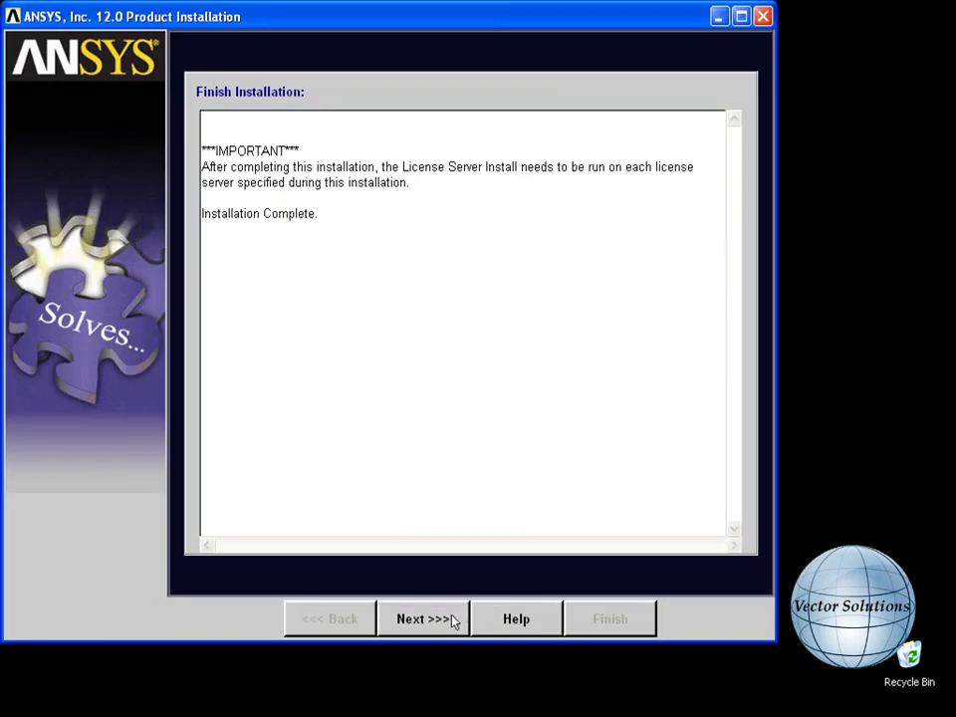
{"action": "left_click", "coordinate": [459, 618]}
{"action": "left_click", "coordinate": [595, 622]}
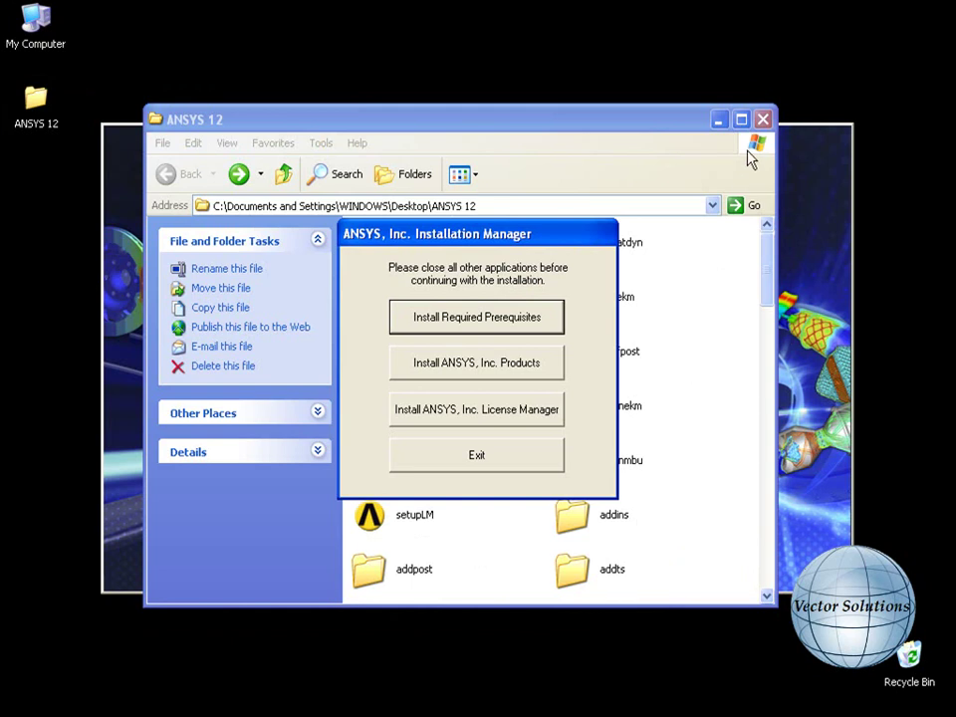
{"action": "left_click", "coordinate": [763, 121]}
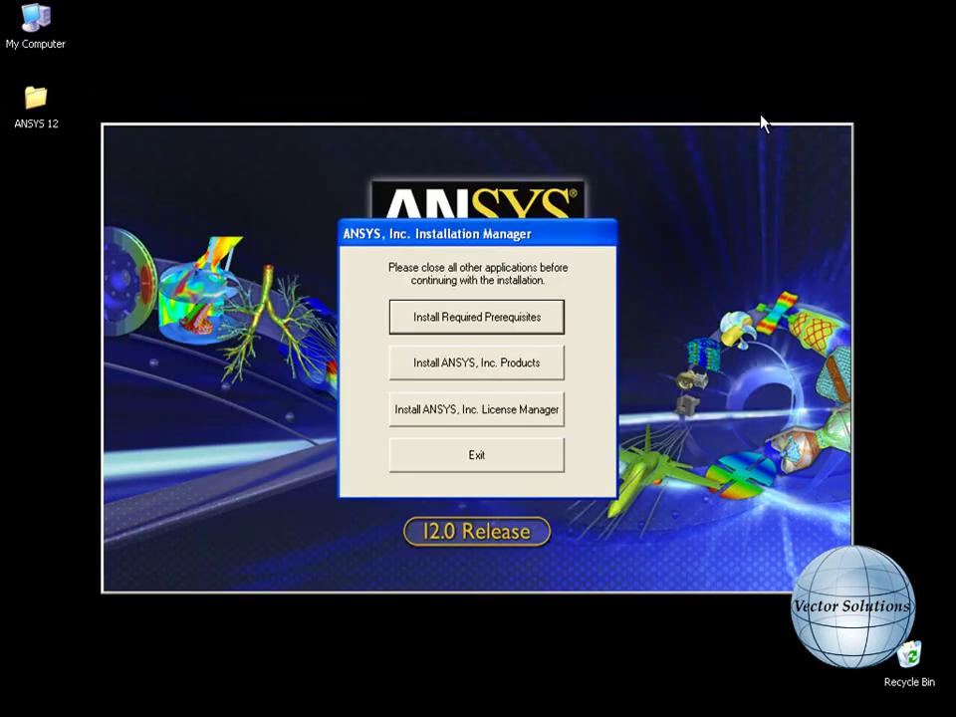
Step: Install the ANSYS, Inc. License Manager for Windows 32, agreeing to the license agreement and keeping the default directories
{"action": "left_click", "coordinate": [484, 413]}
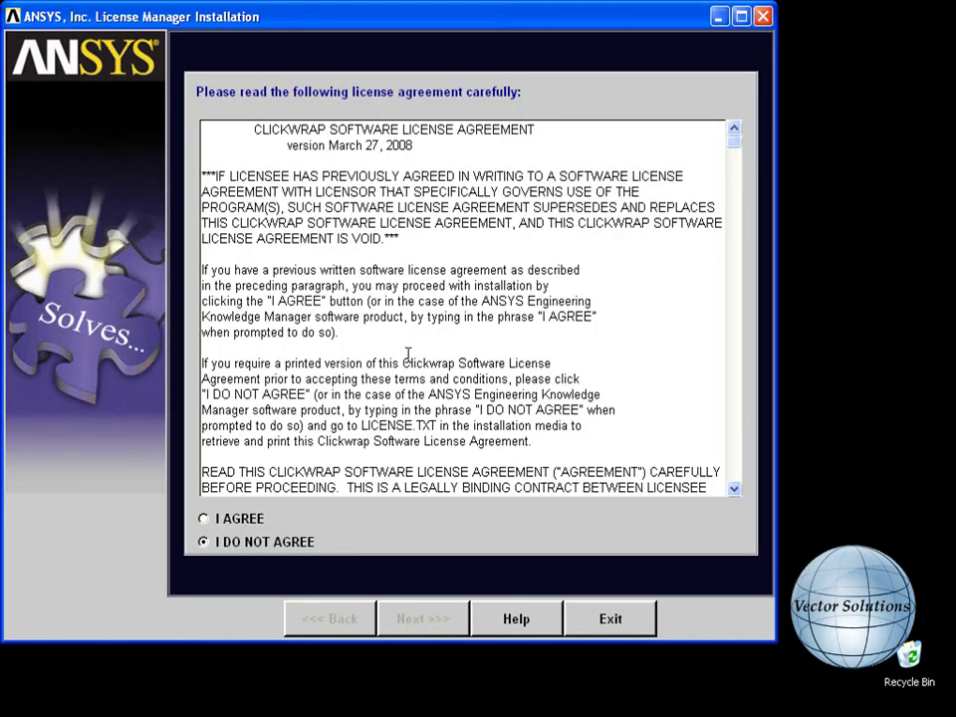
{"action": "left_click", "coordinate": [204, 519]}
{"action": "left_click", "coordinate": [451, 618]}
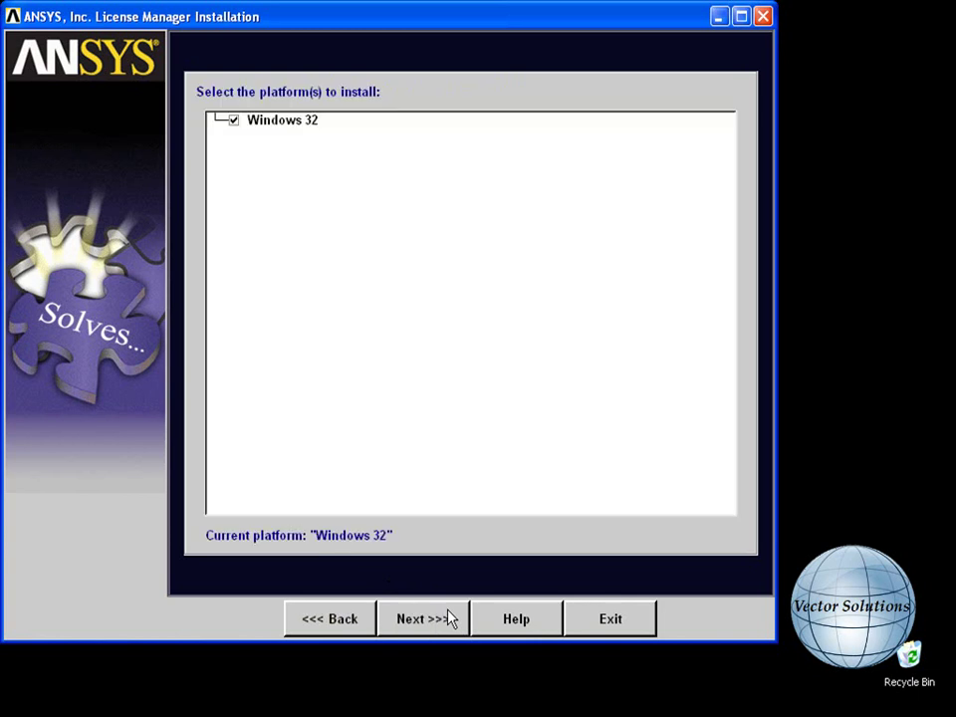
{"action": "left_click", "coordinate": [451, 618]}
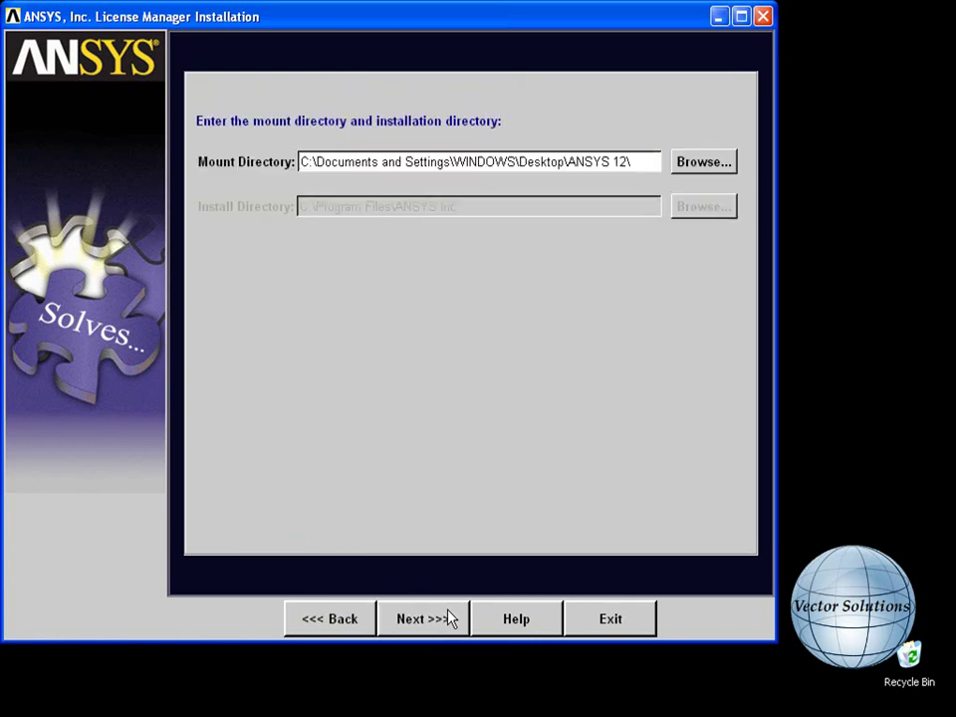
{"action": "left_click", "coordinate": [451, 618]}
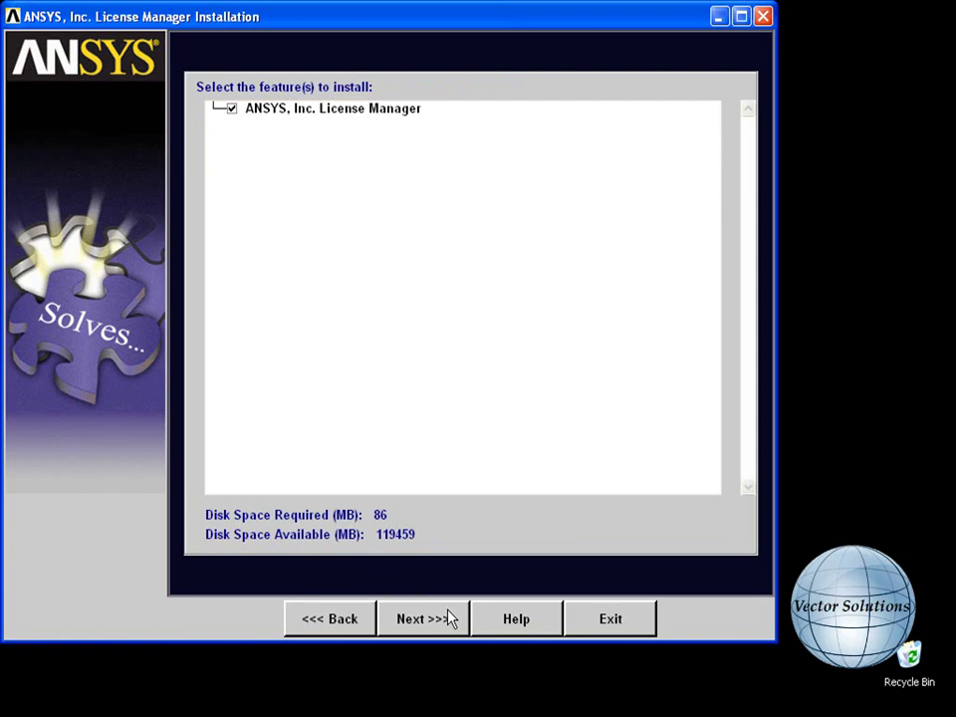
{"action": "left_click", "coordinate": [451, 618]}
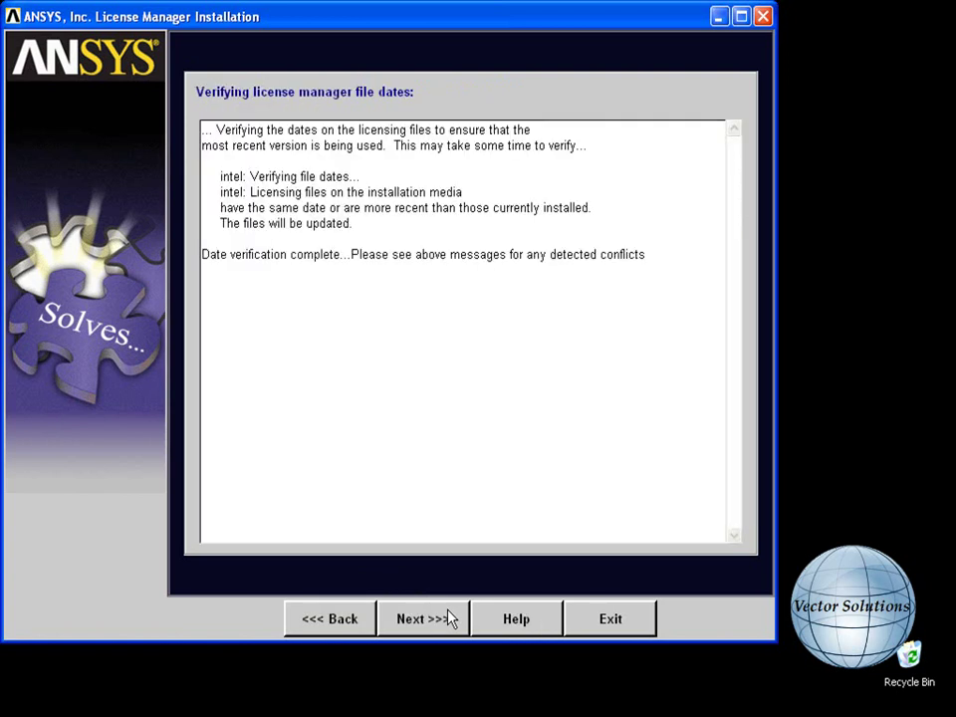
{"action": "left_click", "coordinate": [451, 618]}
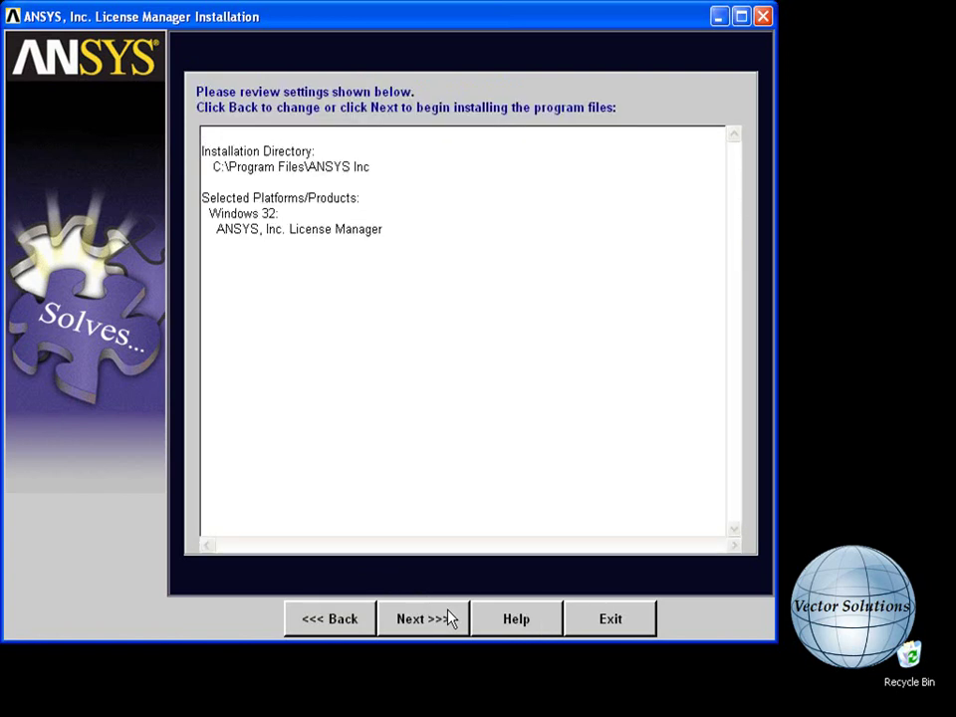
{"action": "left_click", "coordinate": [451, 618]}
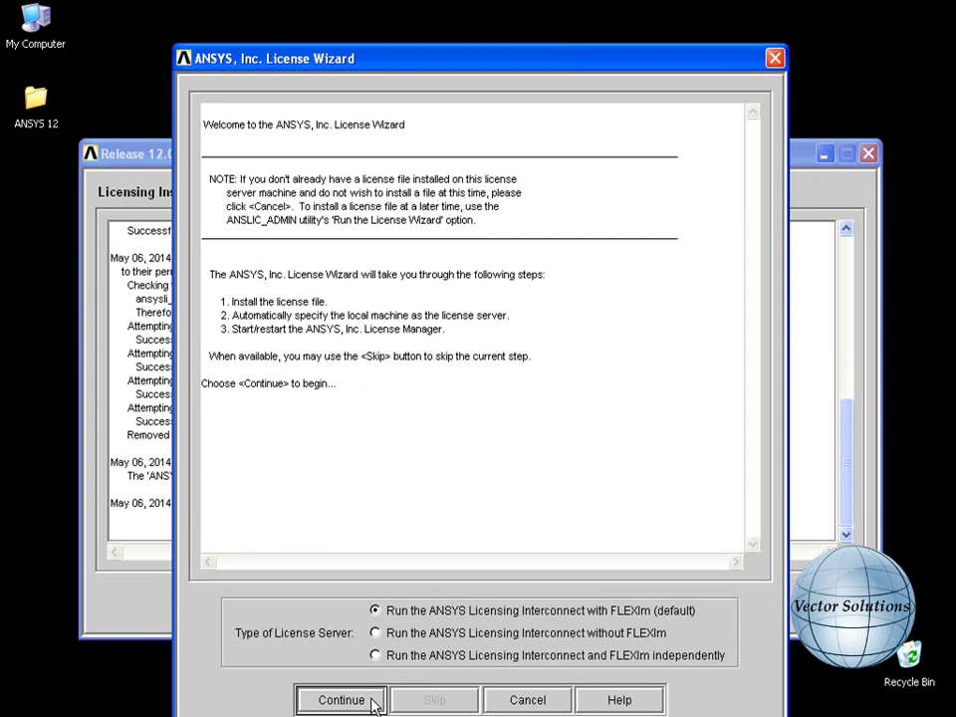
Step: Run the License Wizard with the default FLEXlm server type and install the license file from C:\Program Files\MAGNiTUDE
{"action": "left_click", "coordinate": [371, 702]}
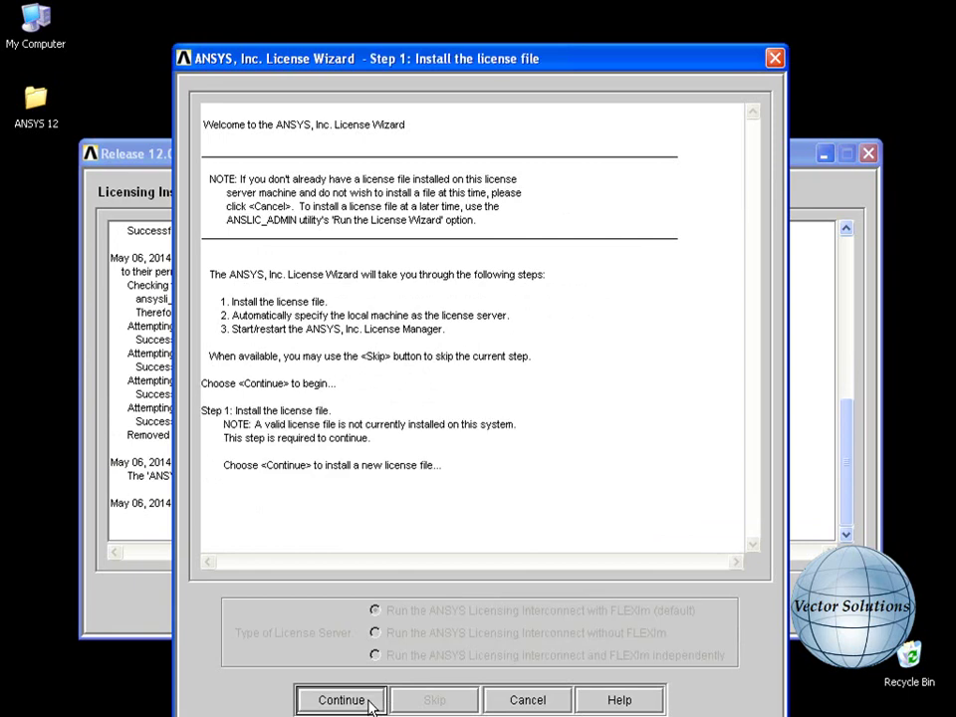
{"action": "left_click", "coordinate": [368, 701]}
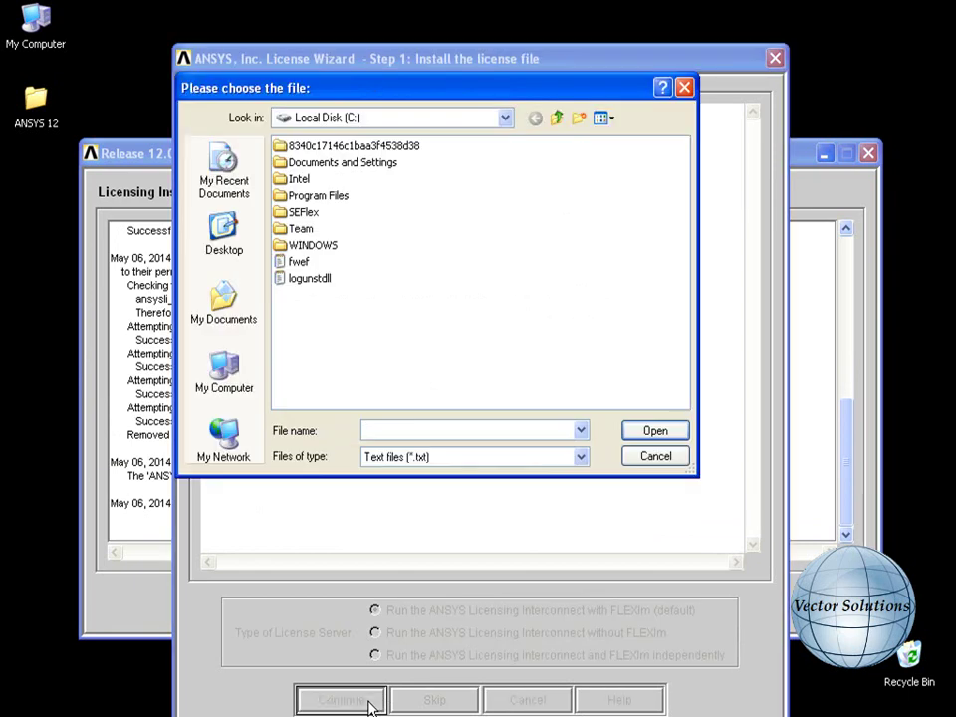
{"action": "left_click", "coordinate": [236, 368]}
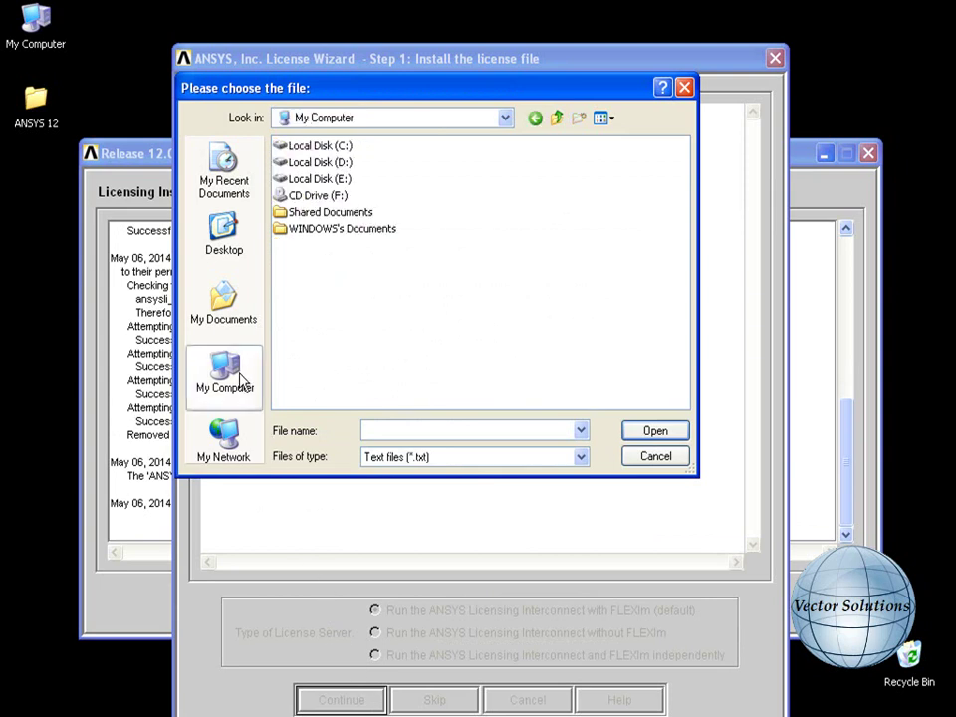
{"action": "double_click", "coordinate": [325, 148]}
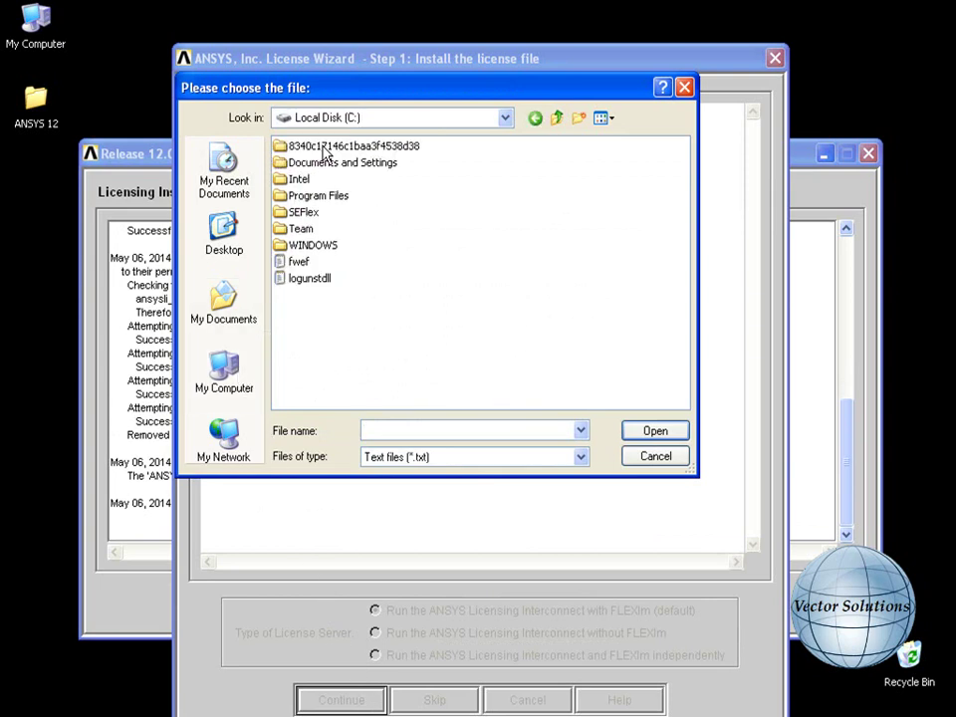
{"action": "double_click", "coordinate": [324, 197]}
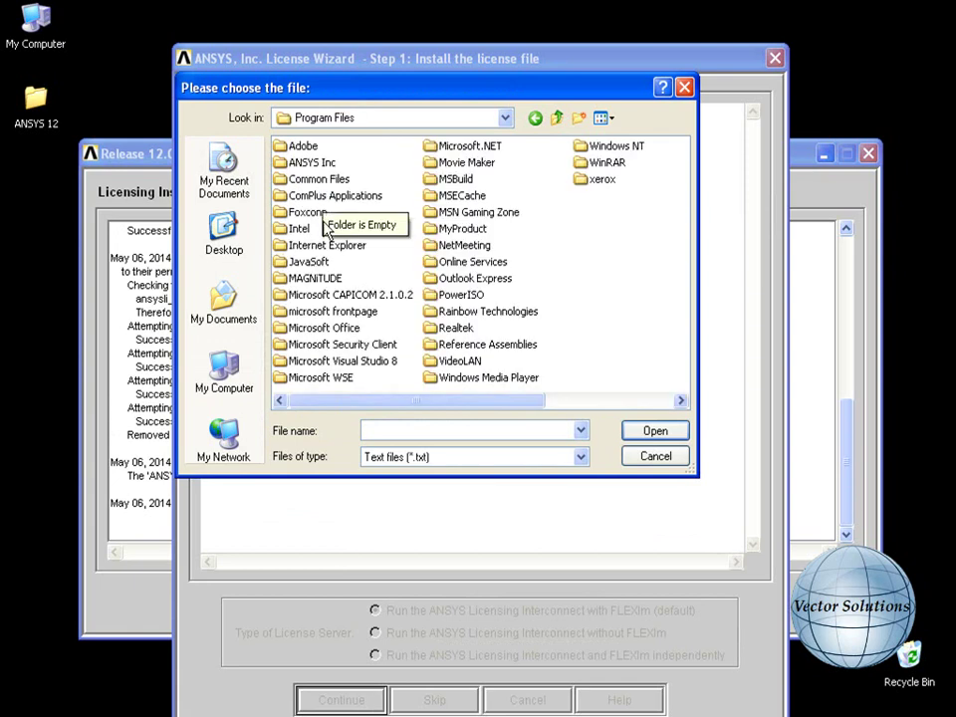
{"action": "double_click", "coordinate": [325, 278]}
{"action": "left_click", "coordinate": [297, 164]}
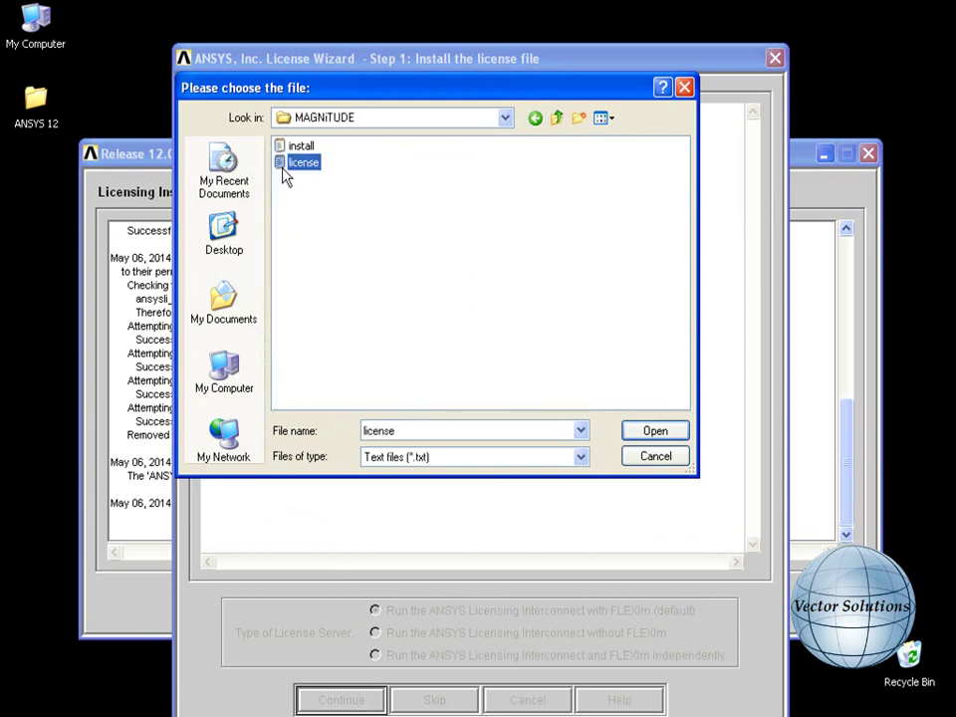
{"action": "left_click", "coordinate": [627, 435]}
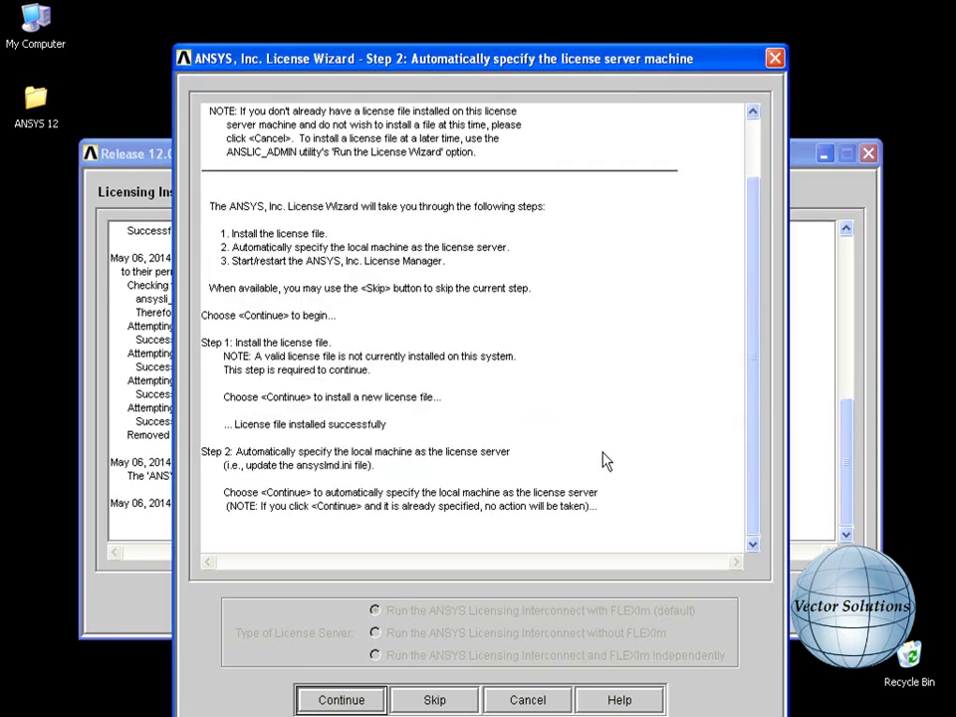
Step: Specify the local machine as the license server, start the ANSYS License Manager, and exit the License Wizard
{"action": "left_click", "coordinate": [343, 700]}
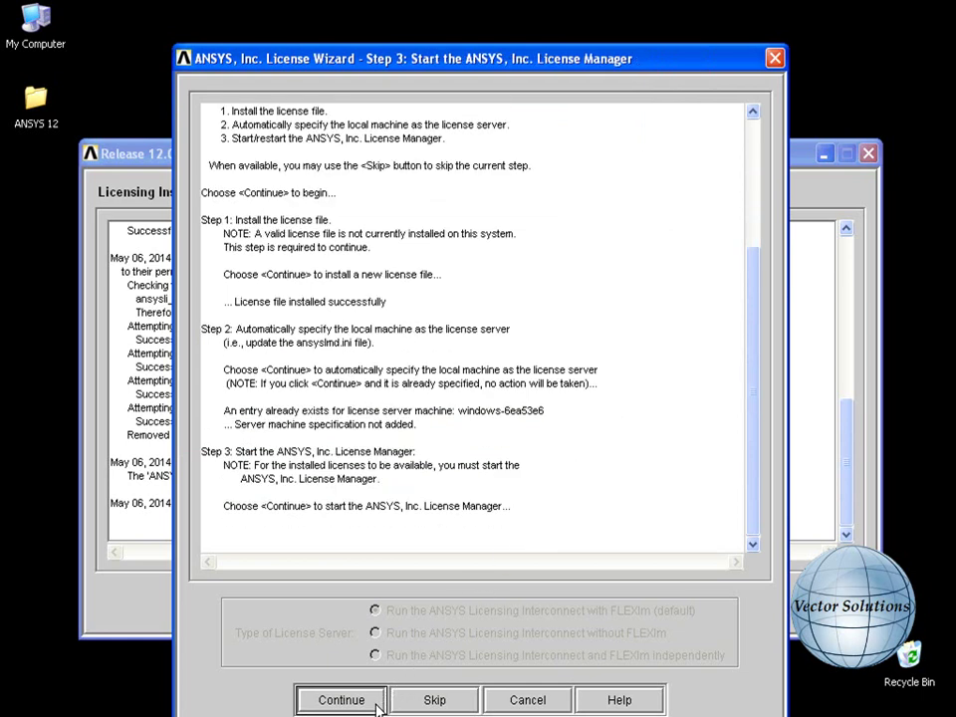
{"action": "left_click", "coordinate": [375, 702]}
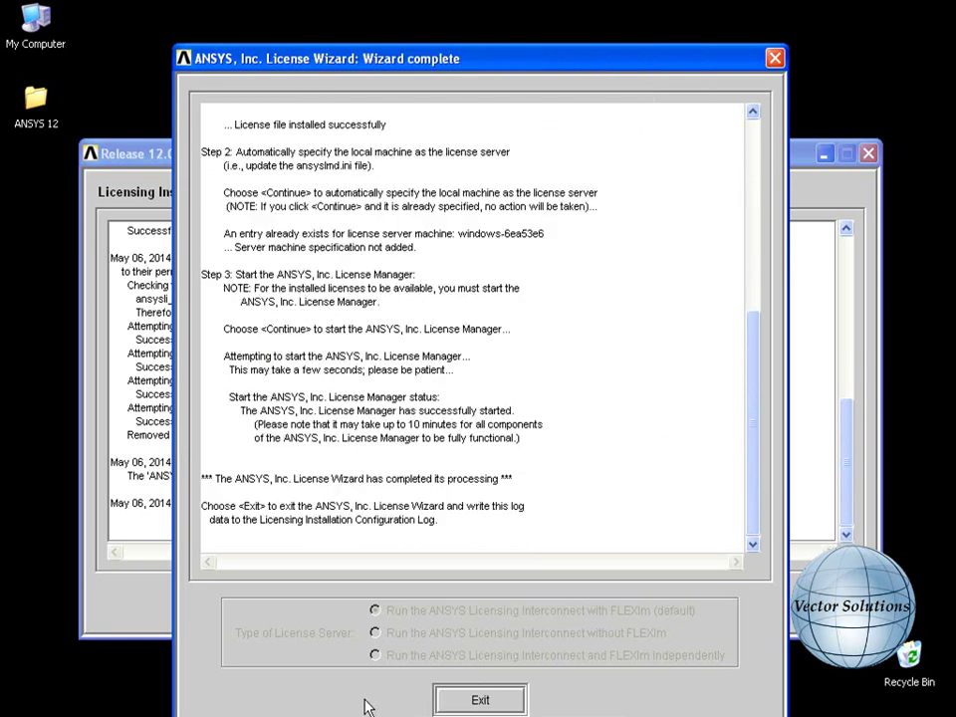
{"action": "left_click", "coordinate": [450, 700]}
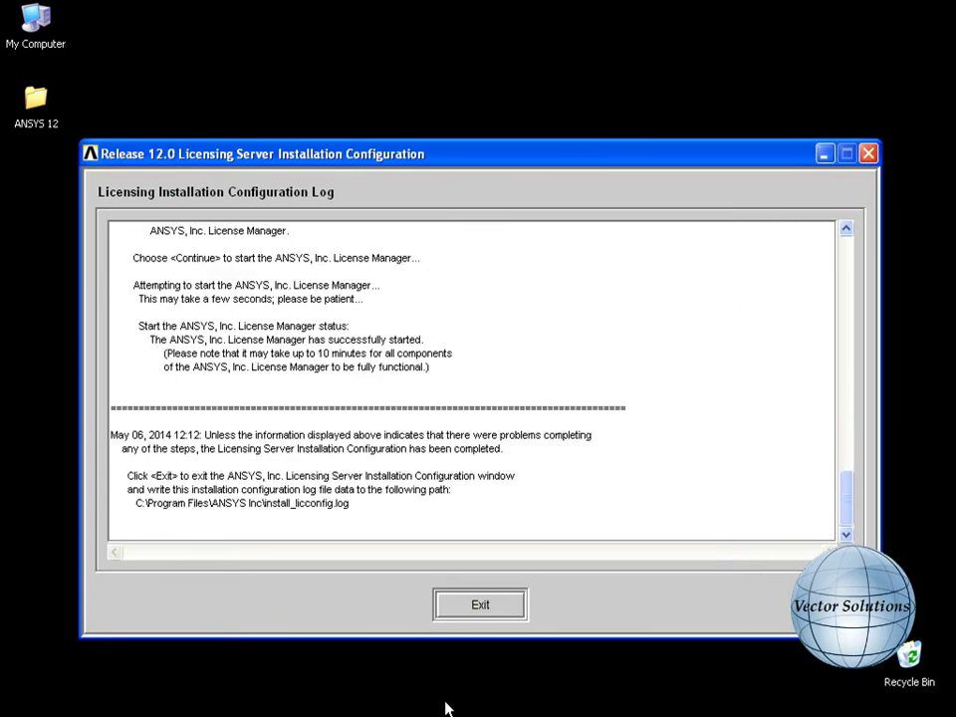
Step: Close the licensing configuration log, finish the License Manager installation, and exit the Installation Manager
{"action": "left_click", "coordinate": [482, 605]}
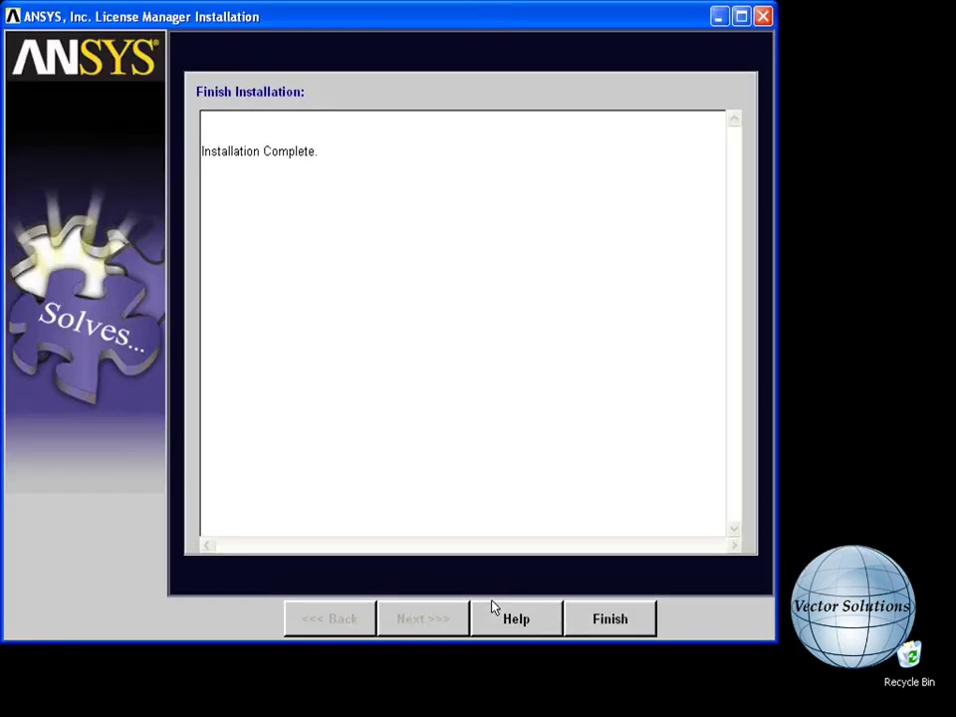
{"action": "left_click", "coordinate": [587, 621]}
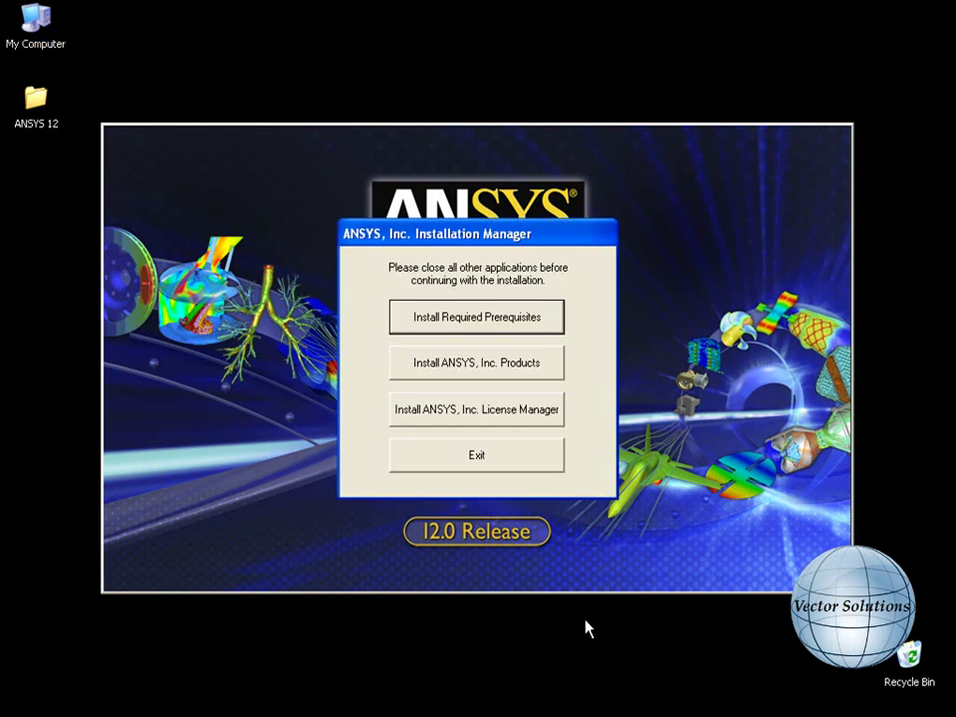
{"action": "left_click", "coordinate": [488, 459]}
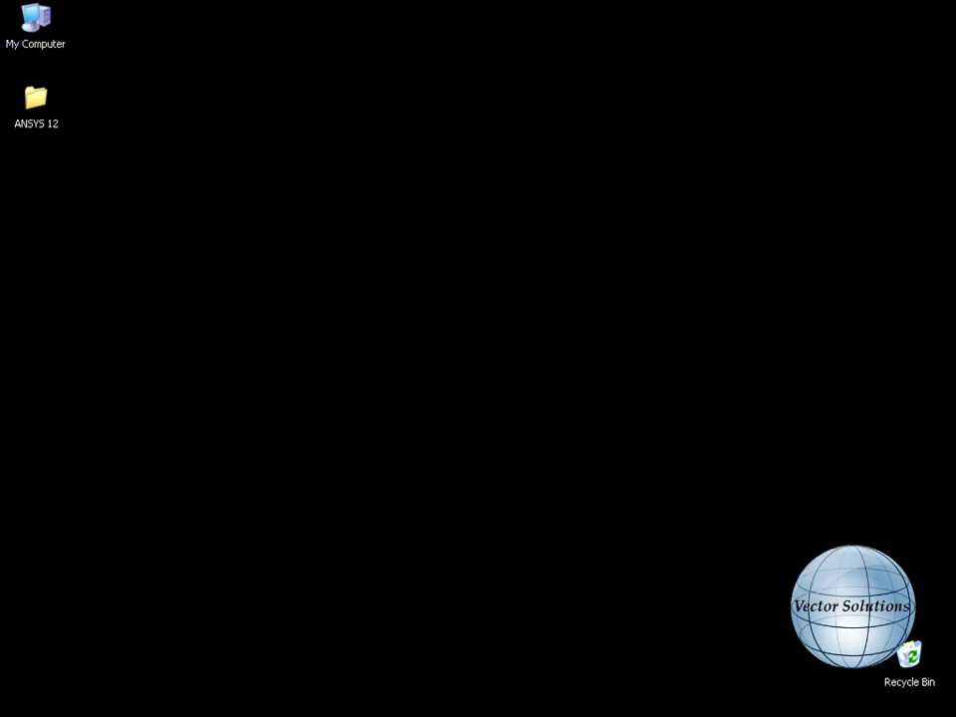
Step: Create a desktop shortcut for the Mechanical APDL Product Launcher from the ANSYS 12.0 program group
{"action": "left_click", "coordinate": [35, 714]}
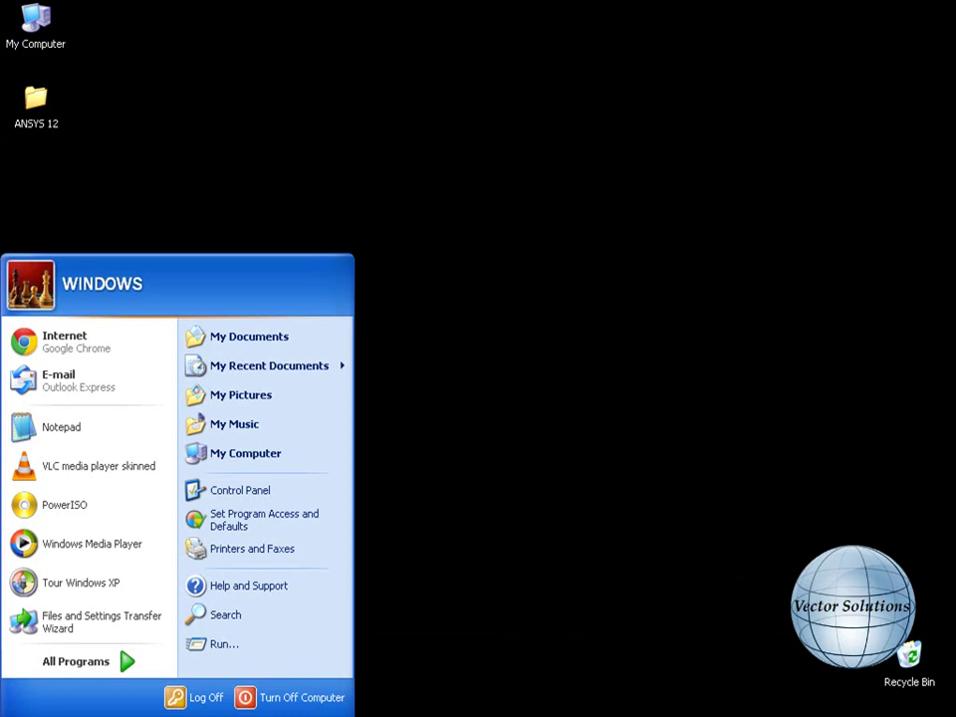
{"action": "left_click", "coordinate": [49, 667]}
{"action": "mouse_move", "coordinate": [182, 649]}
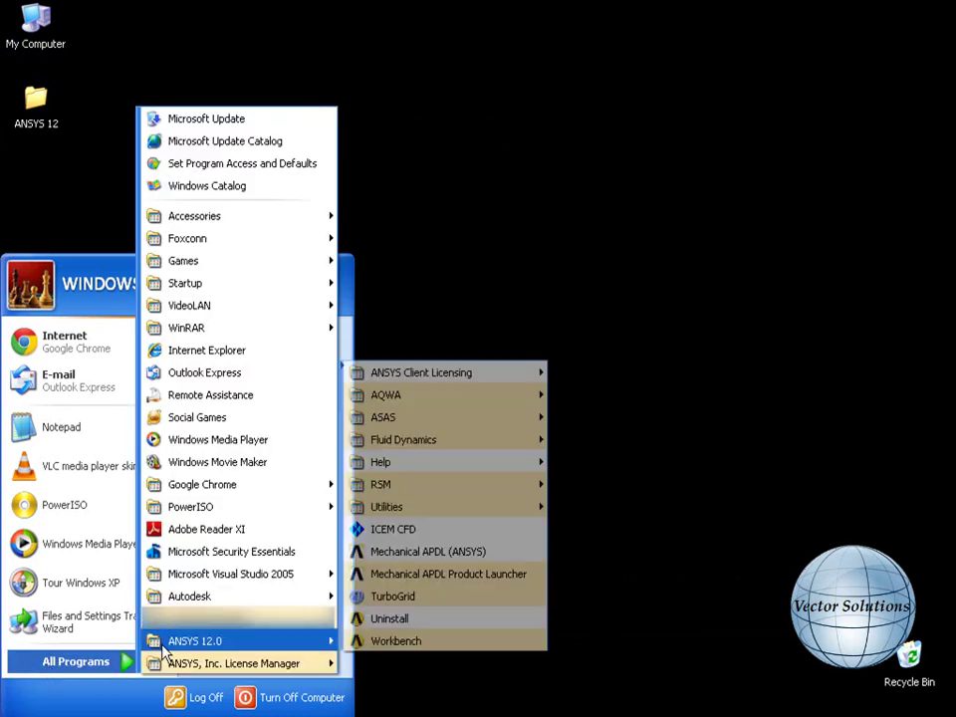
{"action": "right_click", "coordinate": [383, 578]}
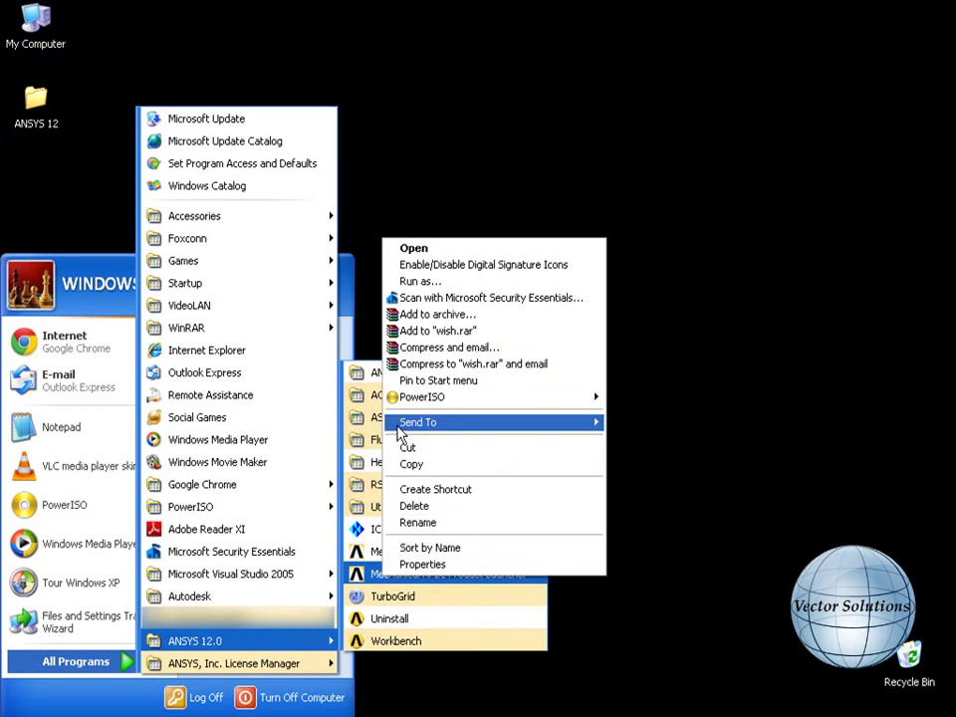
{"action": "mouse_move", "coordinate": [493, 429]}
{"action": "left_click", "coordinate": [646, 445]}
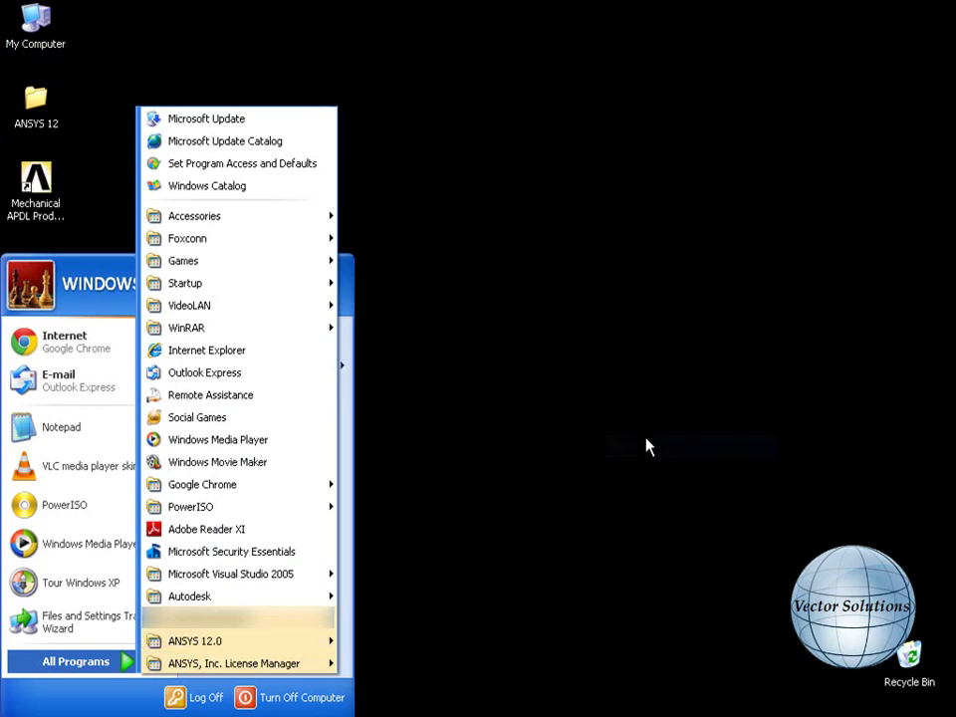
{"action": "left_click", "coordinate": [629, 460]}
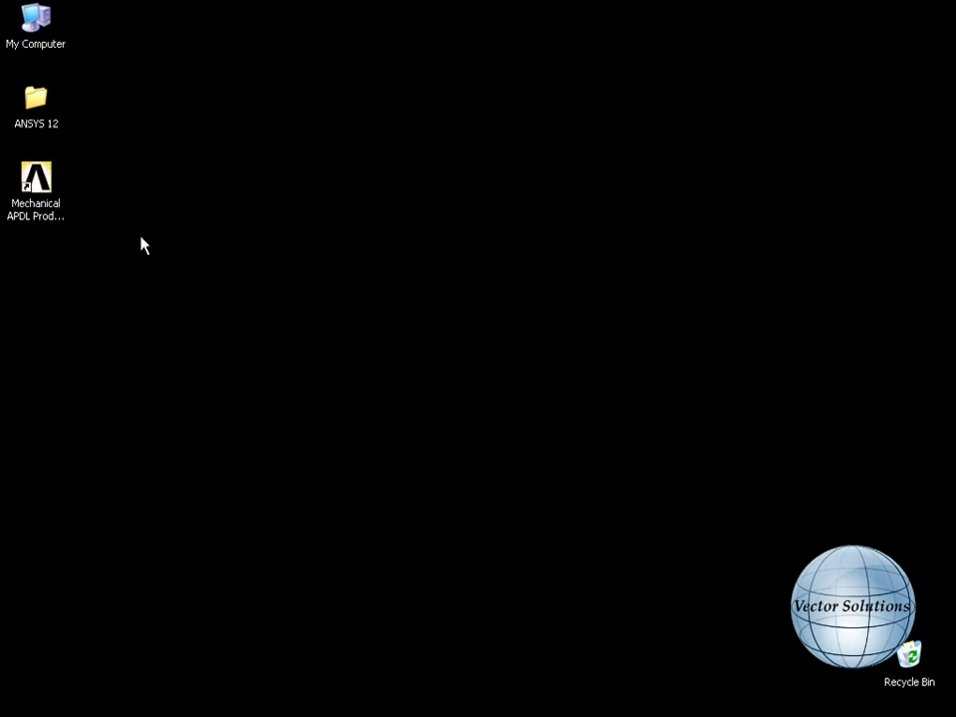
Step: Open the Mechanical APDL Product Launcher, run ANSYS with the ANSYS Multiphysics license, and maximize its window
{"action": "double_click", "coordinate": [59, 209]}
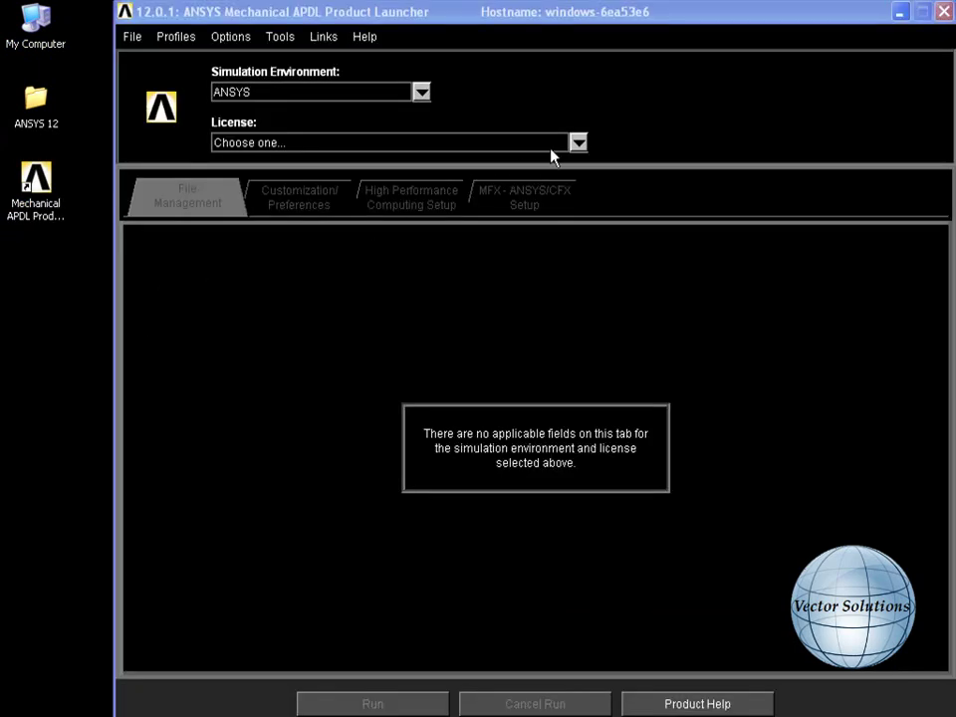
{"action": "left_click", "coordinate": [577, 143]}
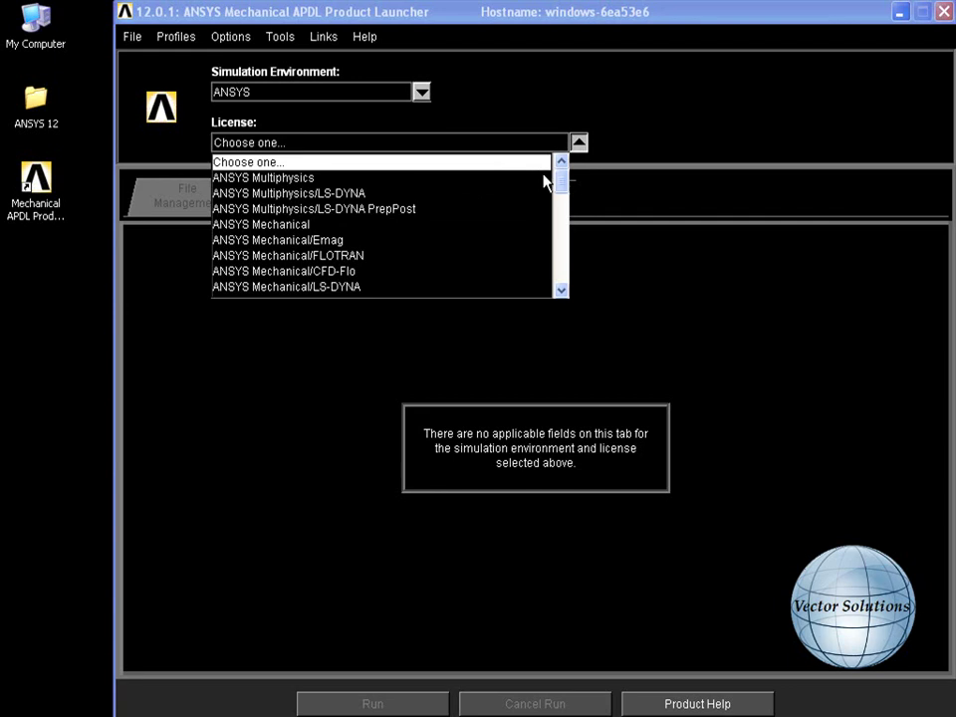
{"action": "left_click", "coordinate": [546, 178]}
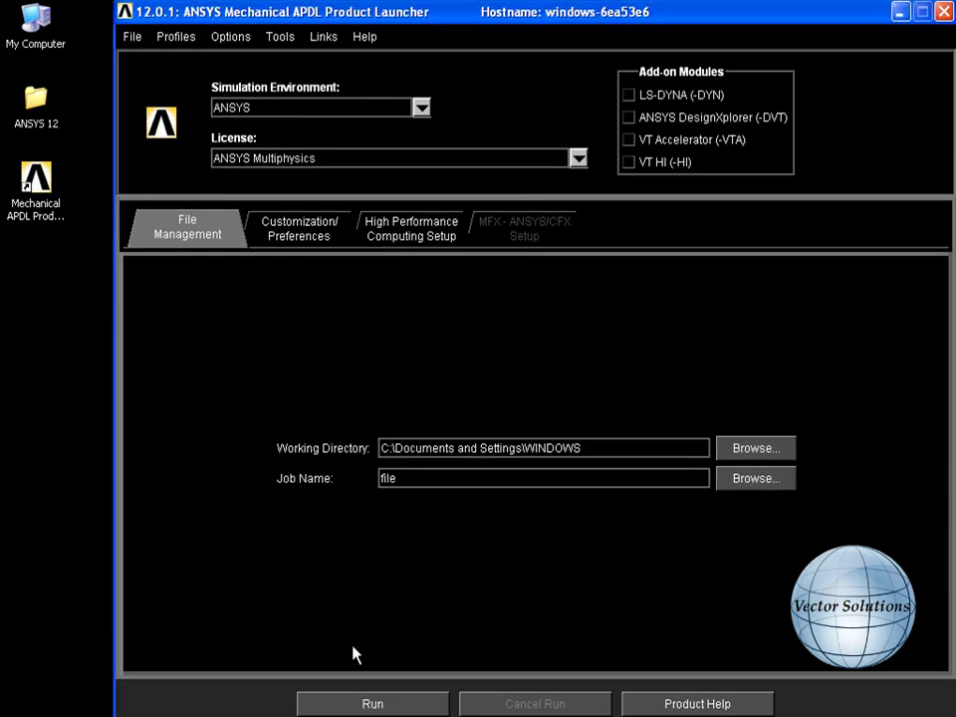
{"action": "left_click", "coordinate": [332, 704]}
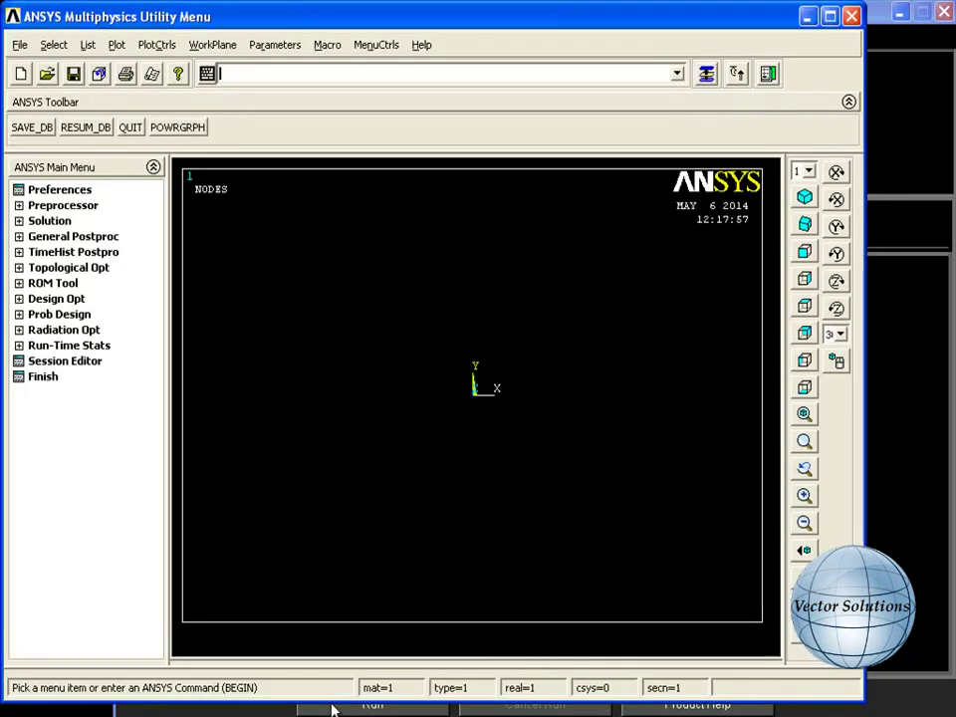
{"action": "left_click", "coordinate": [830, 20]}
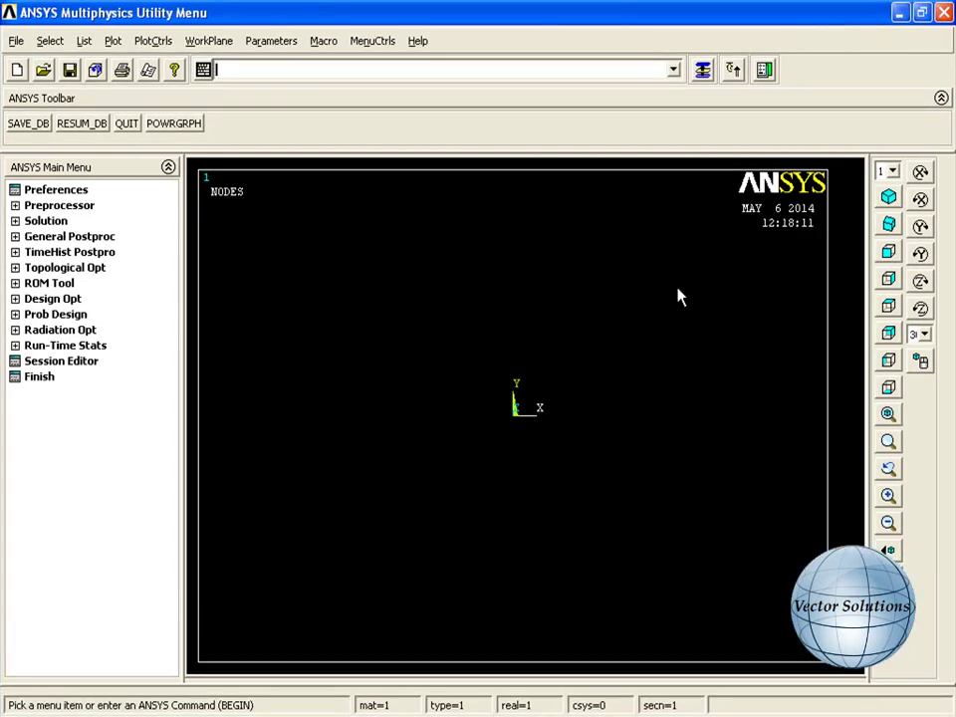